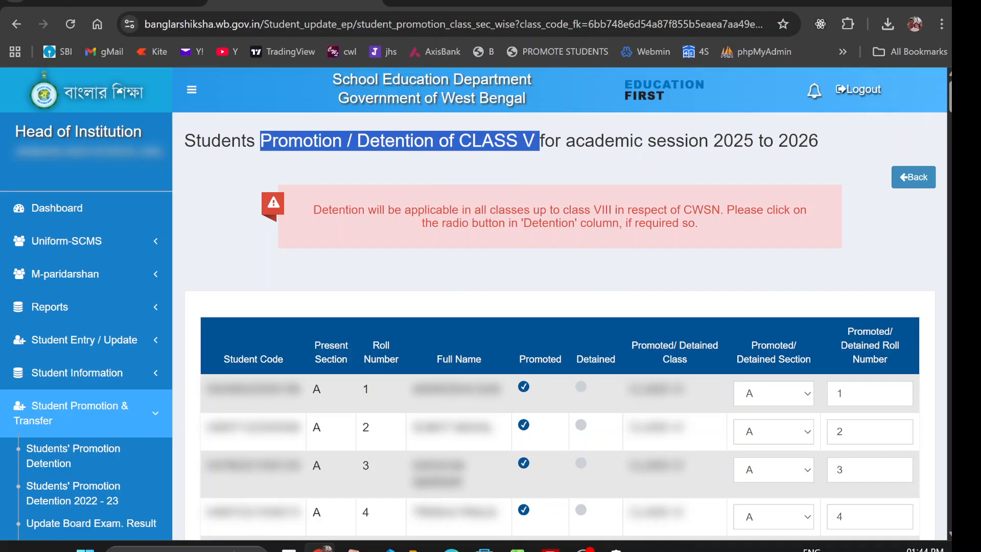
Step: Review the Class V promotion/detention list for session 2025 to 2026, including each student's promoted section and roll number
left_click(513, 306)
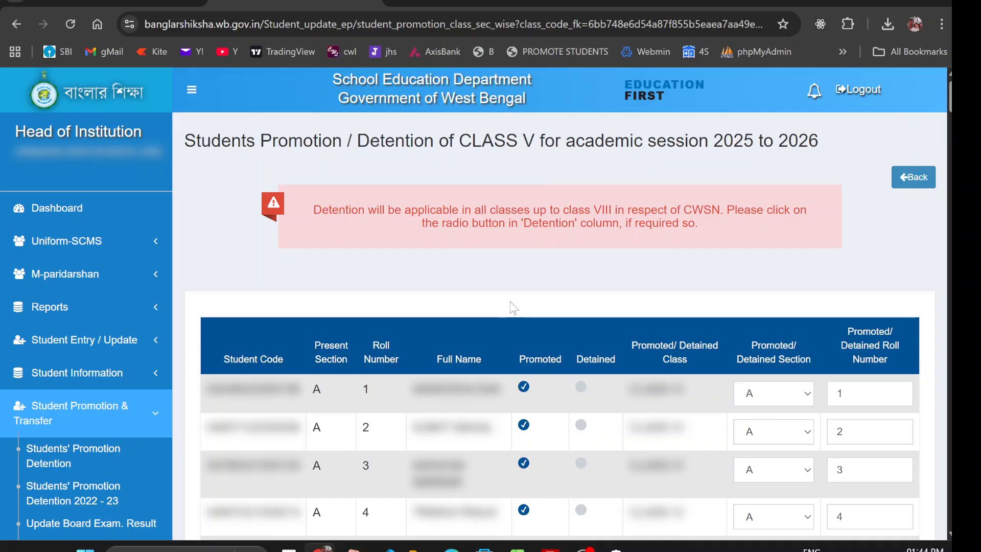
scroll(512, 306, "down", 1)
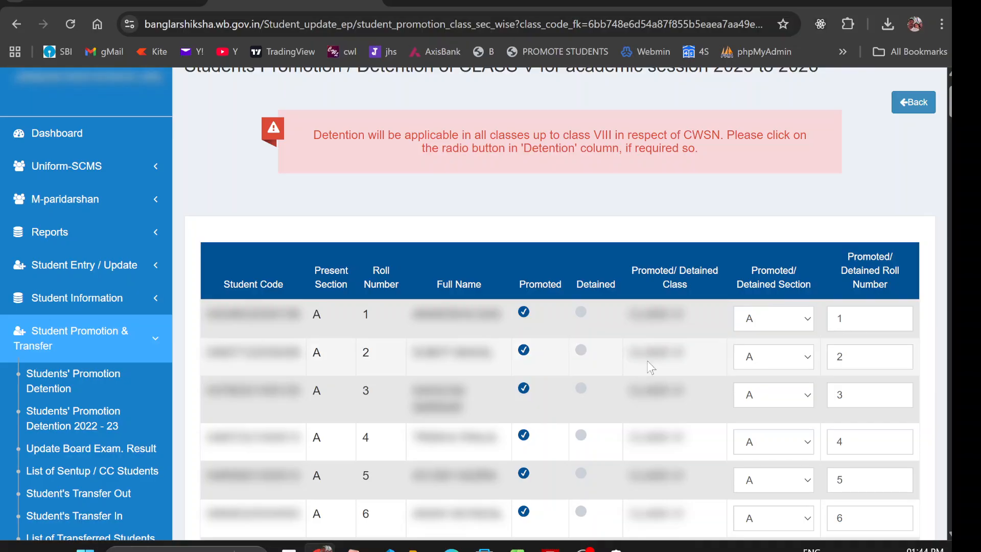
scroll(564, 381, "down", 4)
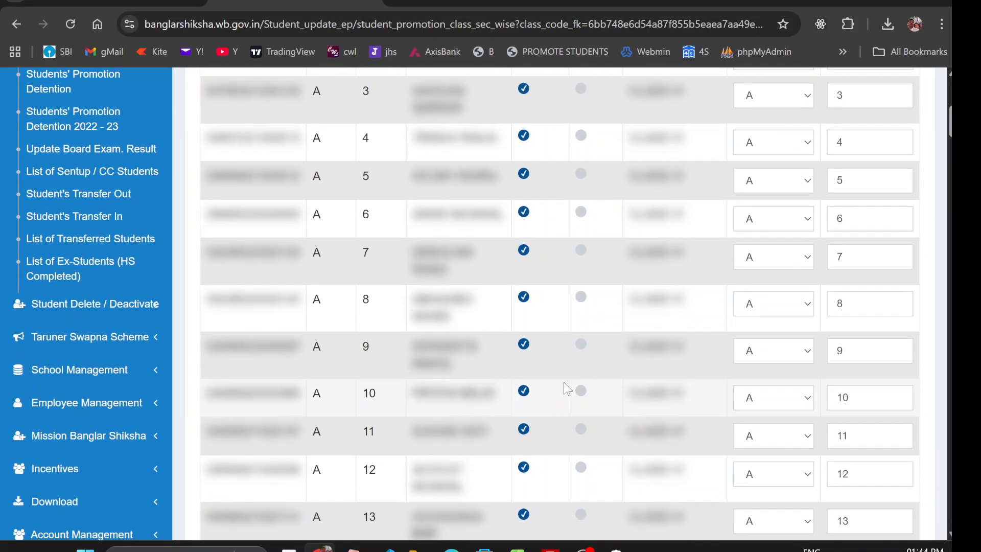
scroll(564, 387, "down", 5)
scroll(564, 384, "down", 13)
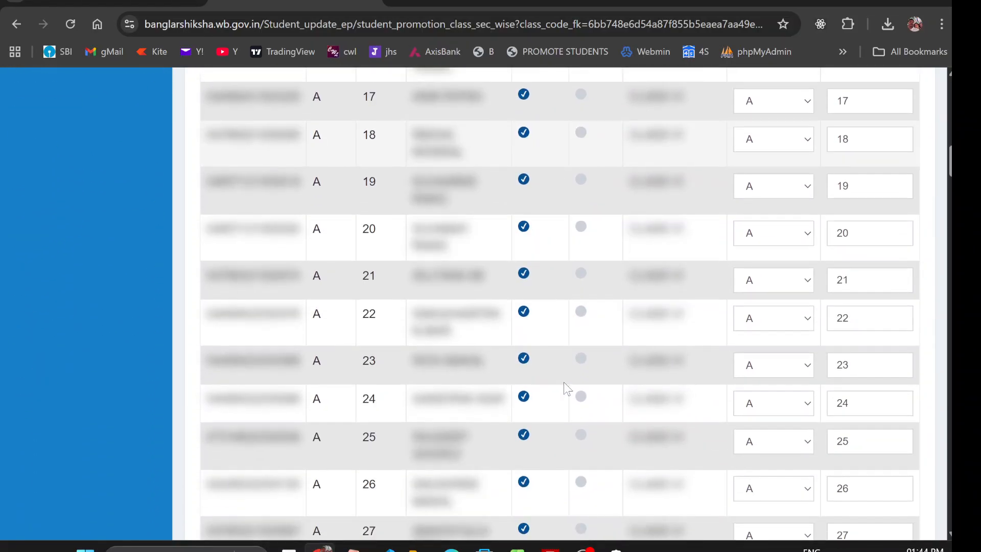
scroll(565, 383, "down", 15)
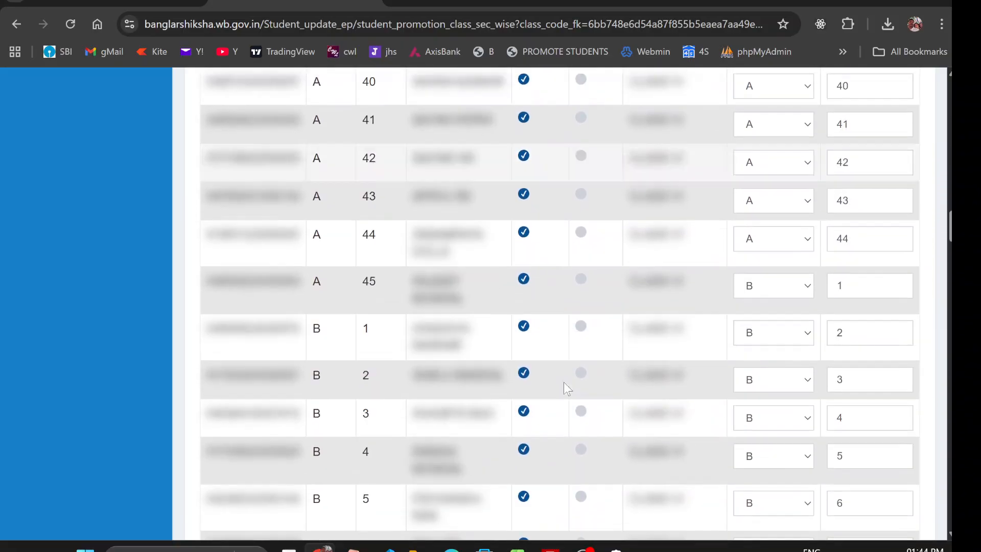
scroll(564, 382, "up", 4)
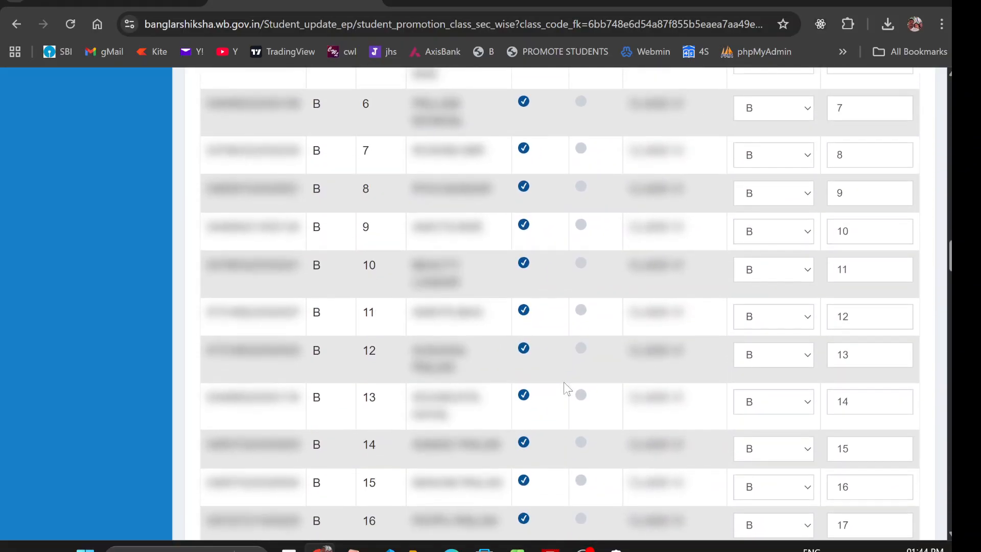
scroll(563, 384, "up", 20)
scroll(563, 385, "up", 18)
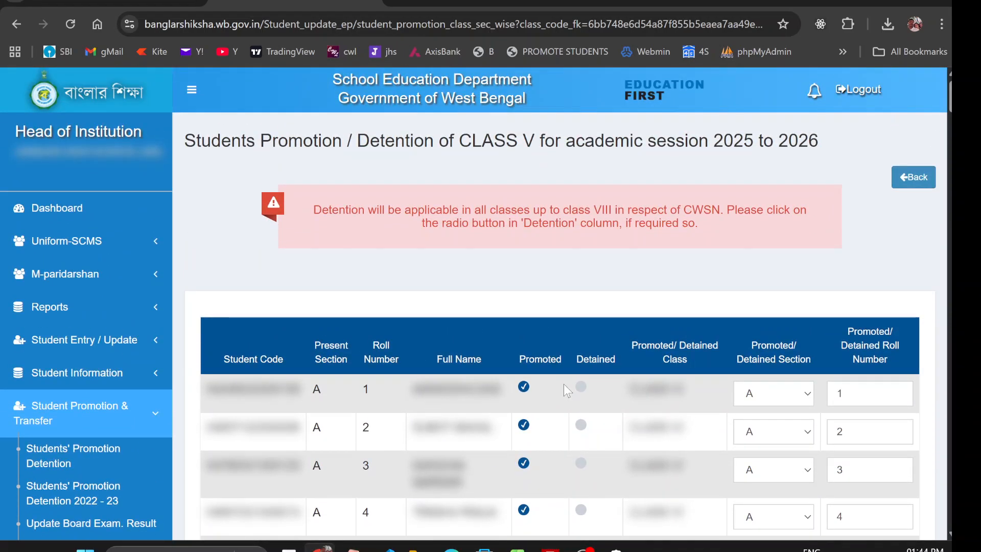
scroll(564, 386, "down", 5)
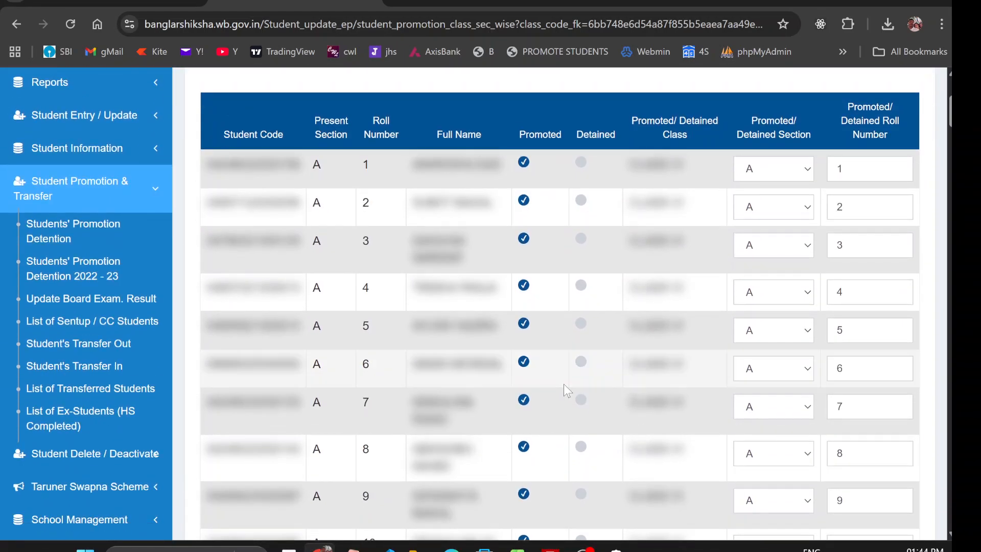
scroll(564, 384, "down", 2)
scroll(563, 384, "up", 3)
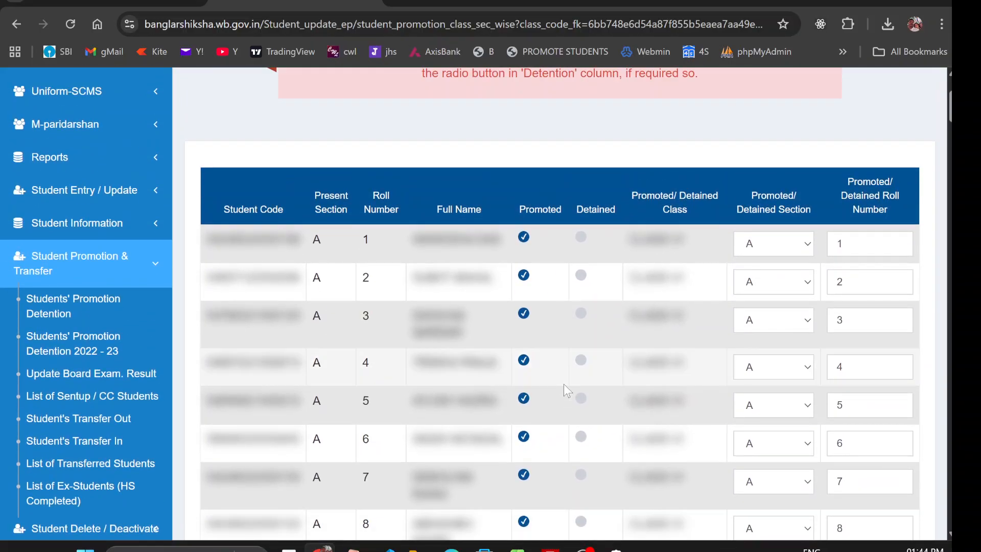
scroll(563, 384, "up", 3)
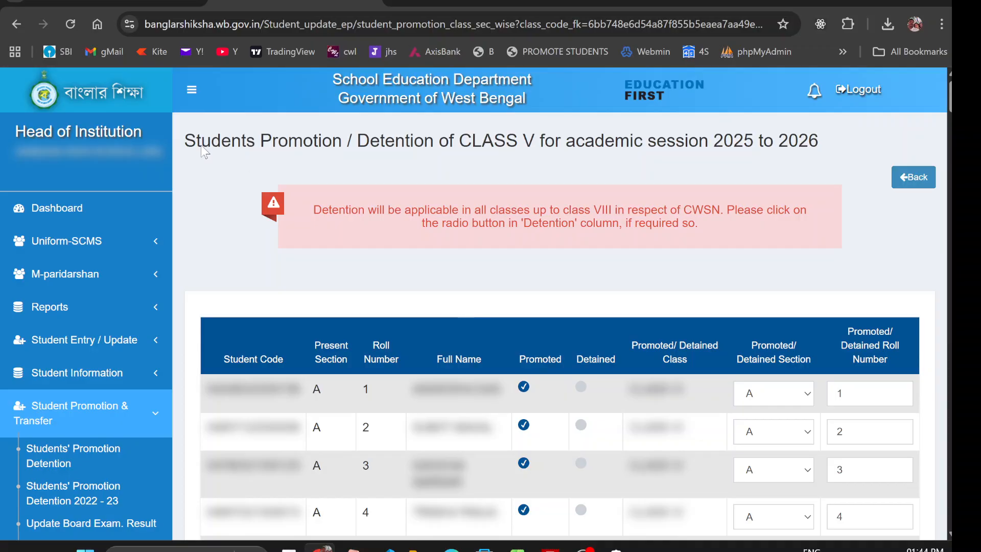
Step: Switch to the 4schools.in Fill Promotion page and look over its bookmarklet generator, blank Excel download and step-by-step tutorial
left_click(118, 1)
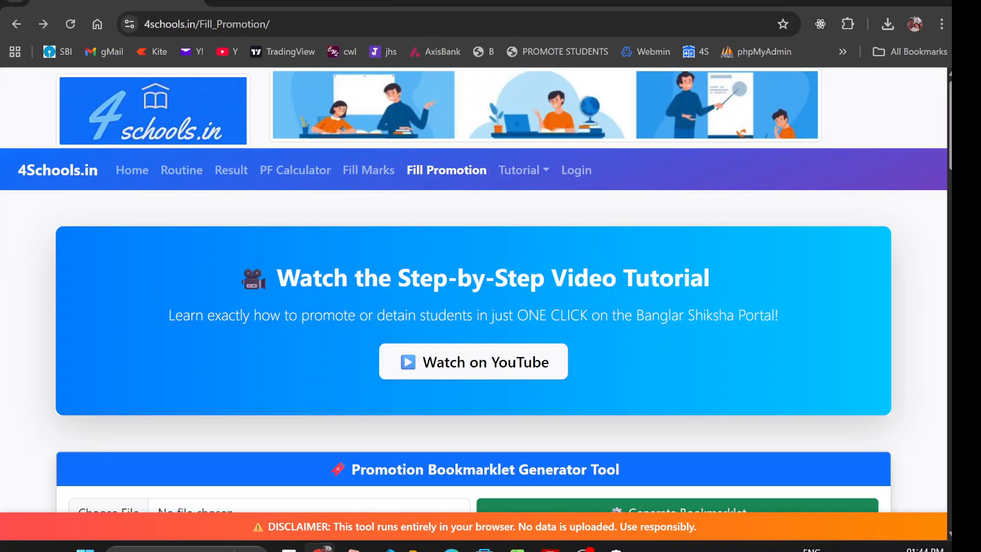
scroll(253, 254, "down", 15)
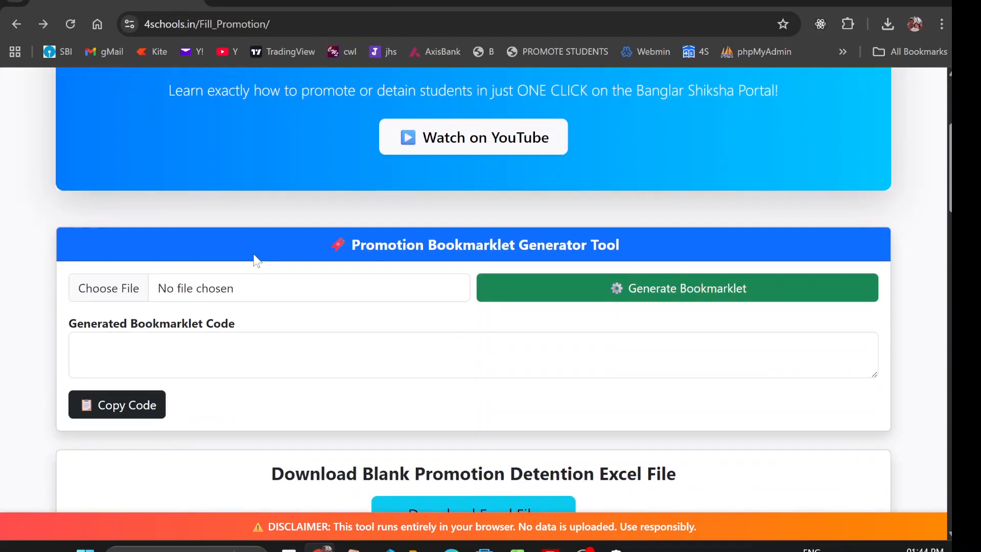
scroll(254, 254, "down", 20)
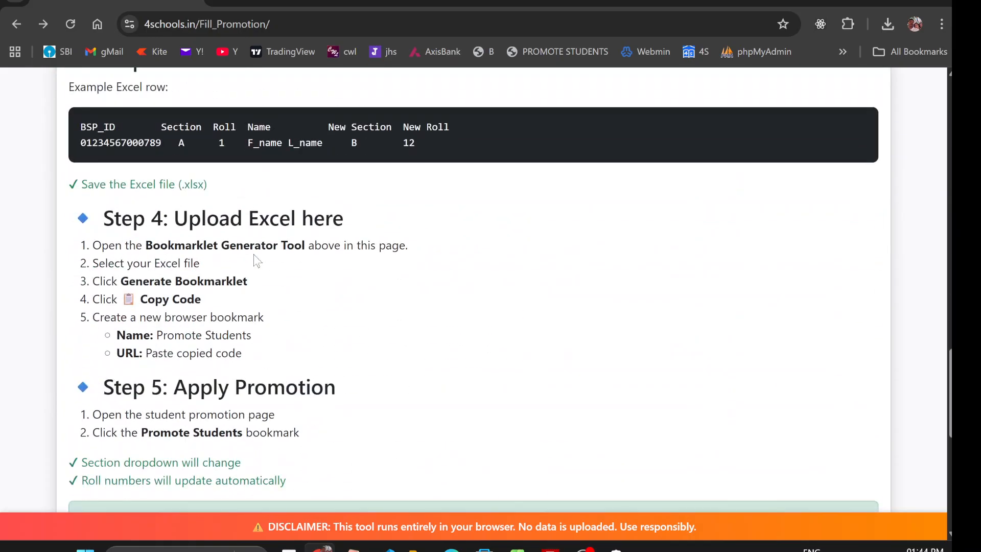
scroll(254, 254, "up", 10)
scroll(254, 256, "up", 20)
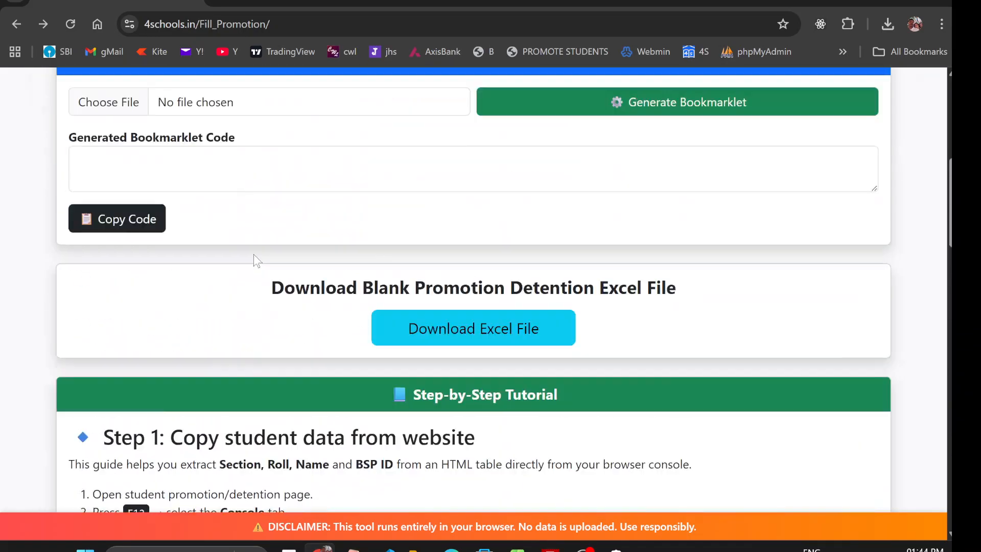
scroll(253, 254, "down", 5)
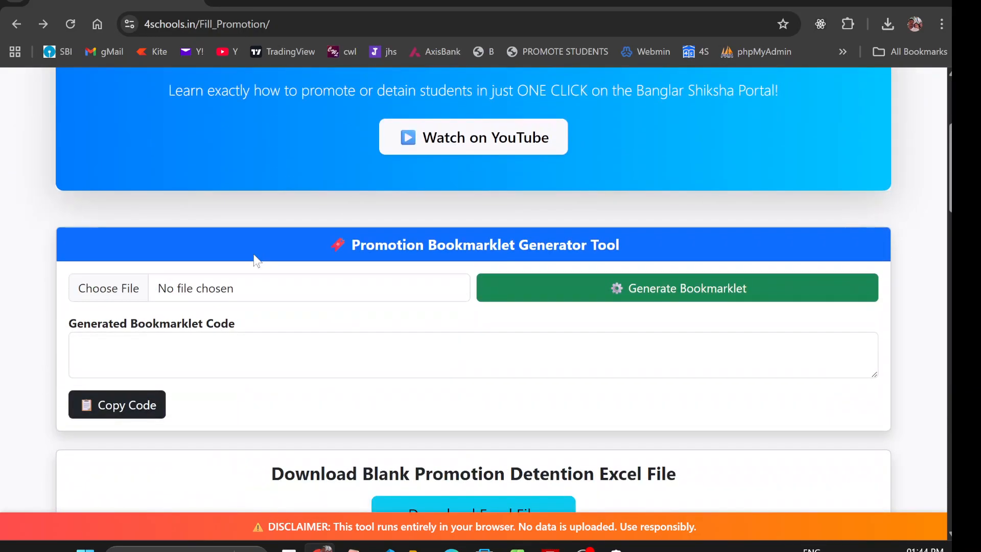
scroll(253, 253, "up", 5)
scroll(254, 256, "down", 10)
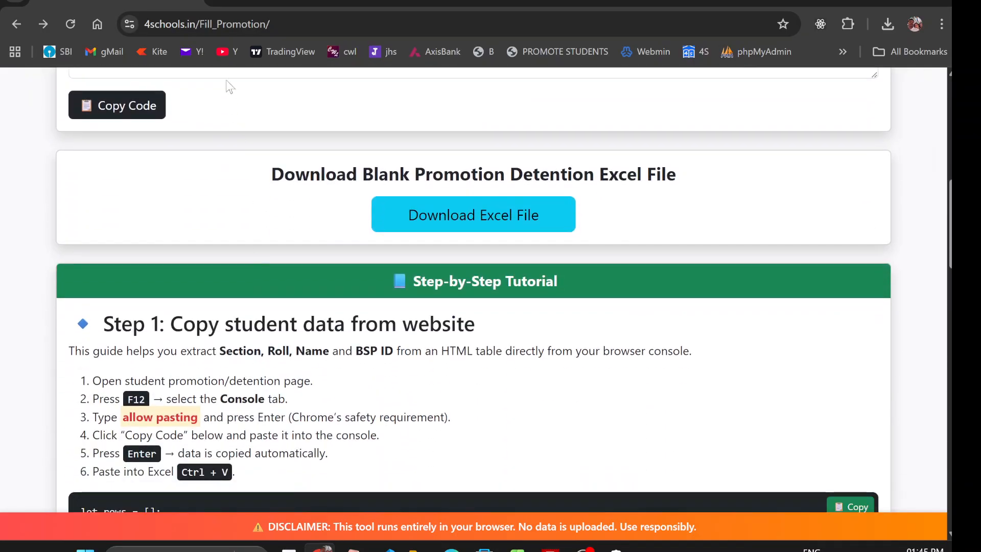
Step: Return to the Class V promotion/detention page on the Banglar Shiksha portal and open the browser's developer console there
left_click(275, 2)
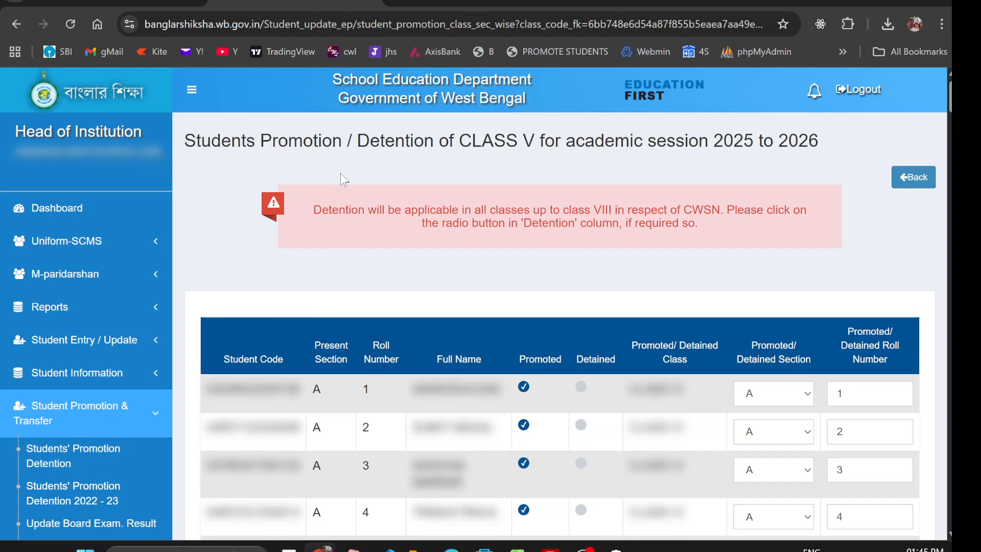
left_click_drag(260, 140, 539, 140)
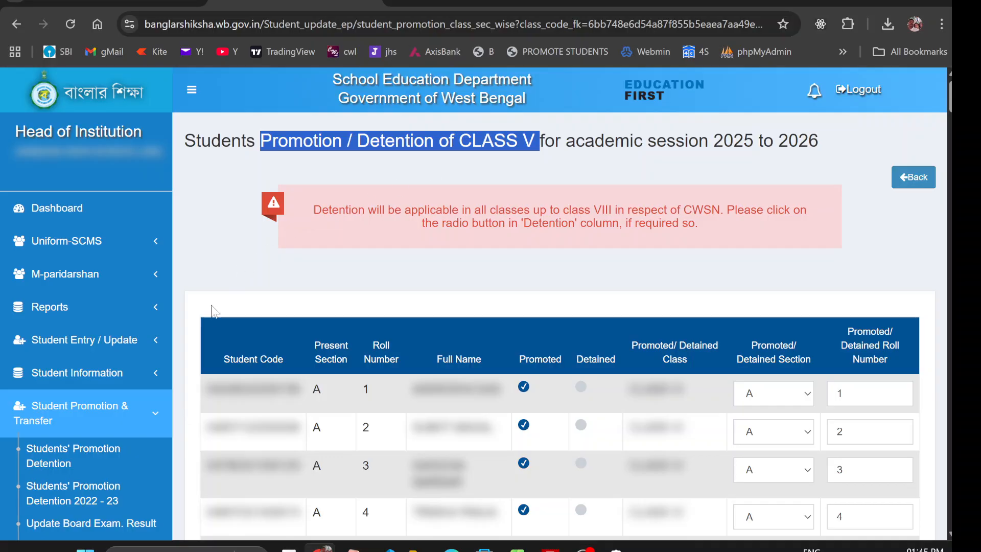
left_click(213, 269)
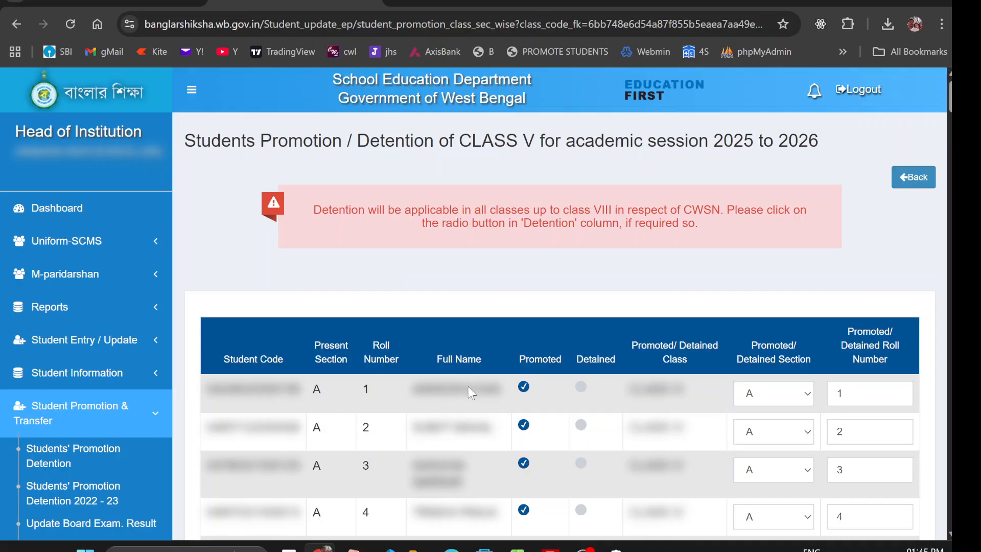
right_click(231, 267)
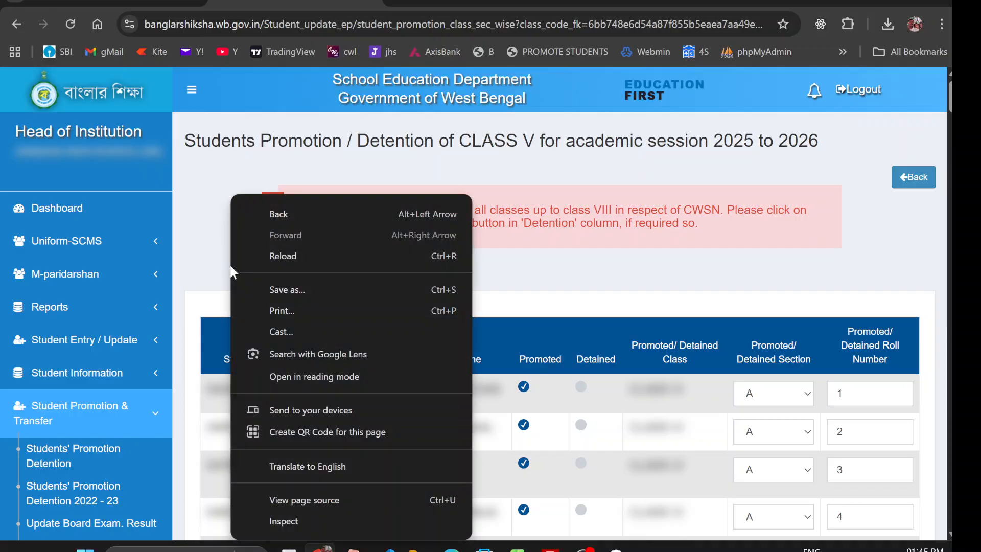
left_click(289, 520)
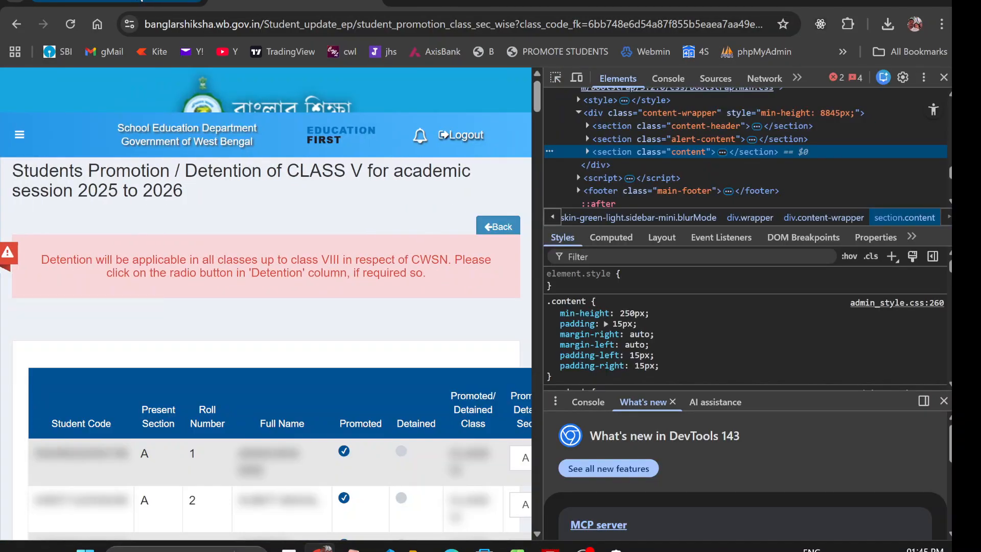
left_click(141, 1)
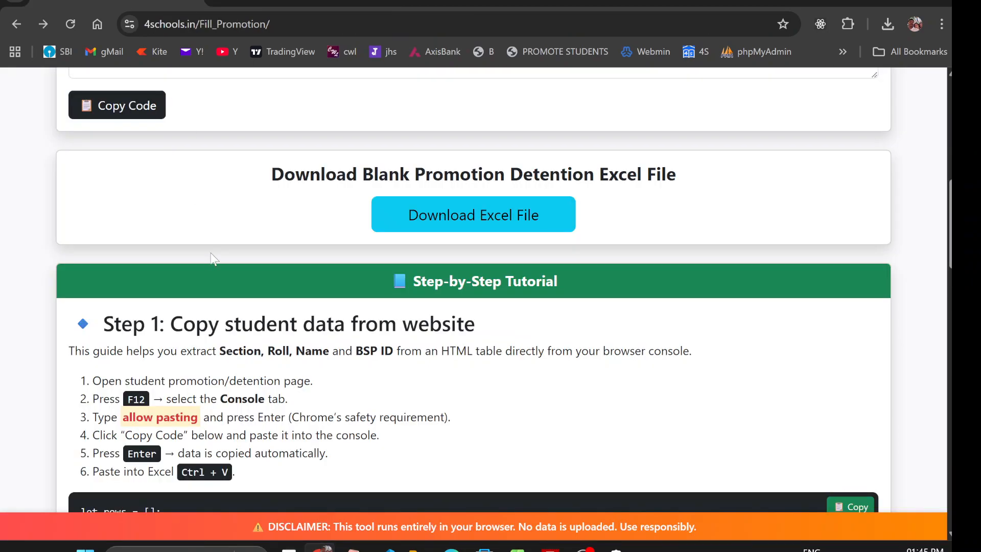
left_click(261, 2)
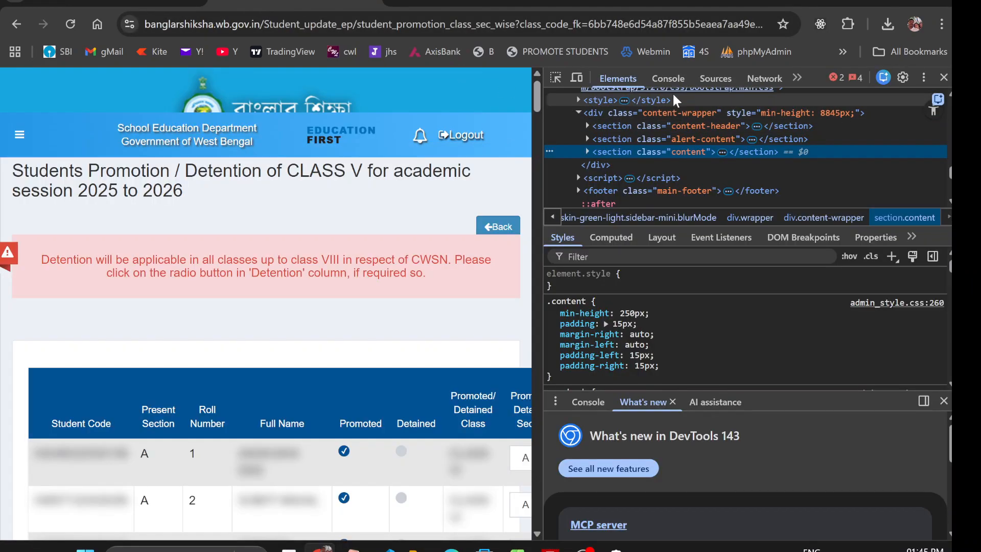
left_click(669, 78)
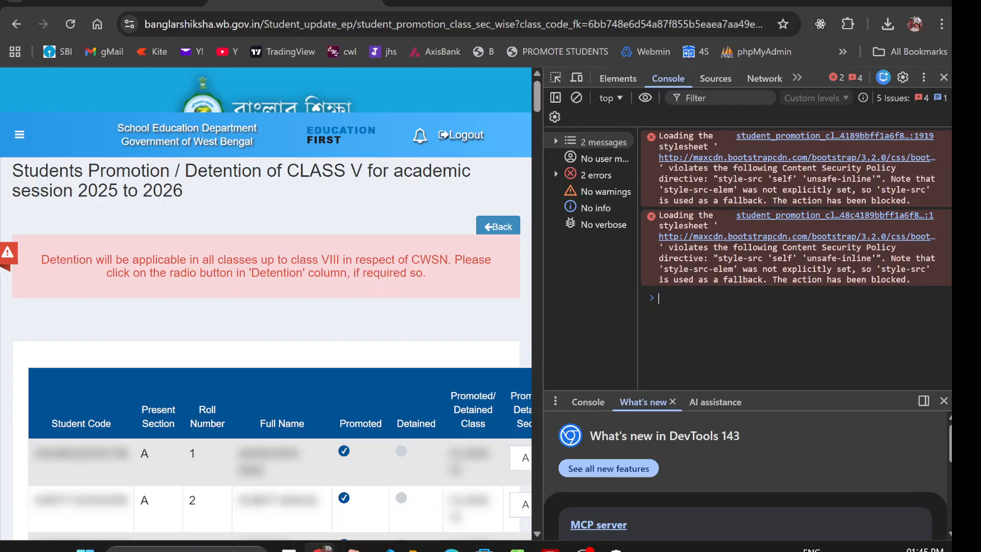
Step: Copy the student data extraction script from Step 1 of the tutorial on the 4schools.in Fill Promotion page
left_click(131, 3)
scroll(383, 301, "down", 4)
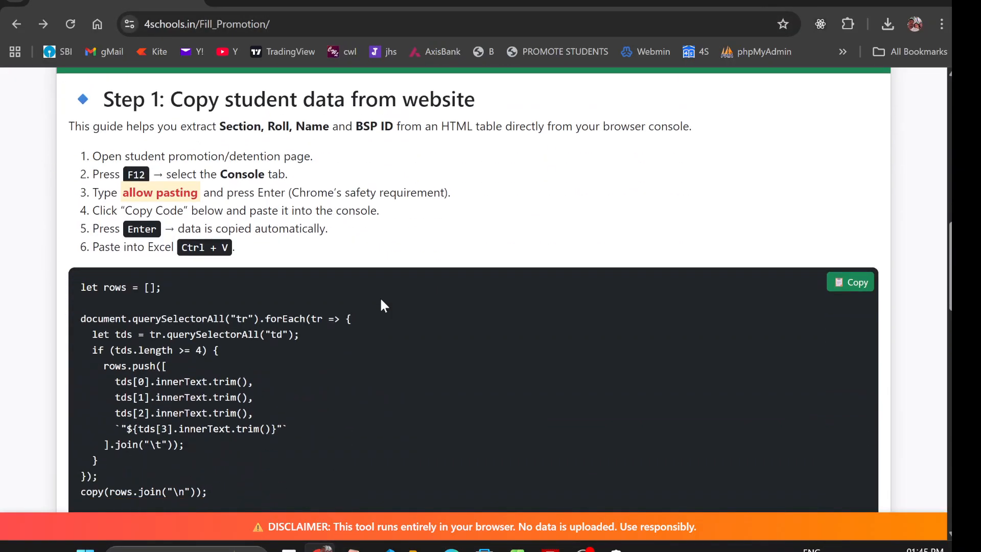
scroll(381, 299, "down", 3)
left_click(836, 136)
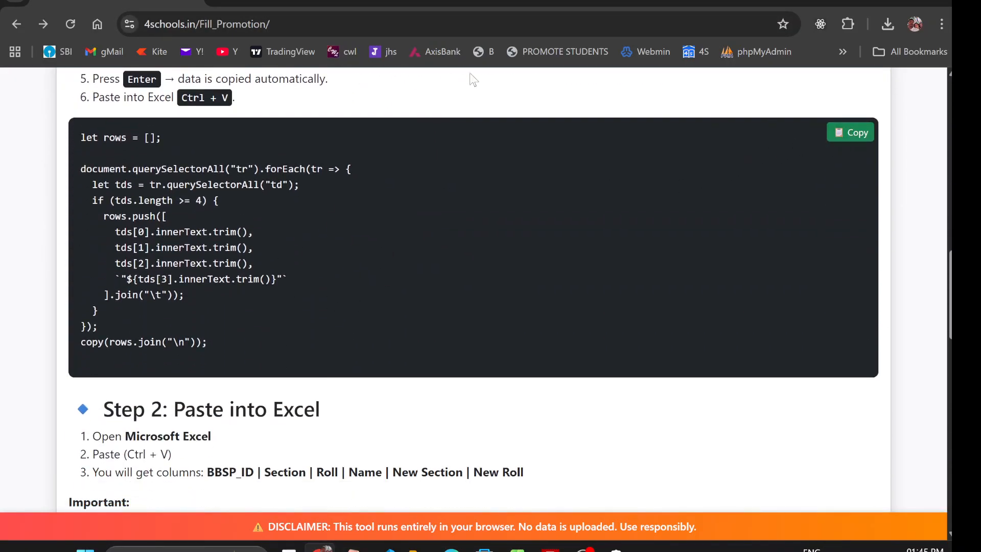
Step: Paste the copied script into the console of the Class V promotion page and run it to copy the student data
left_click(321, 3)
right_click(677, 320)
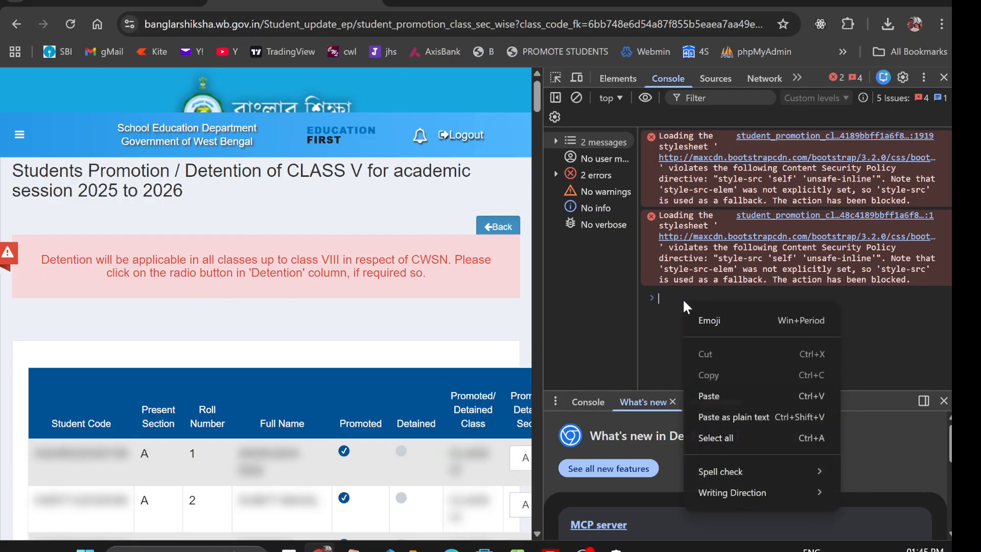
left_click(707, 394)
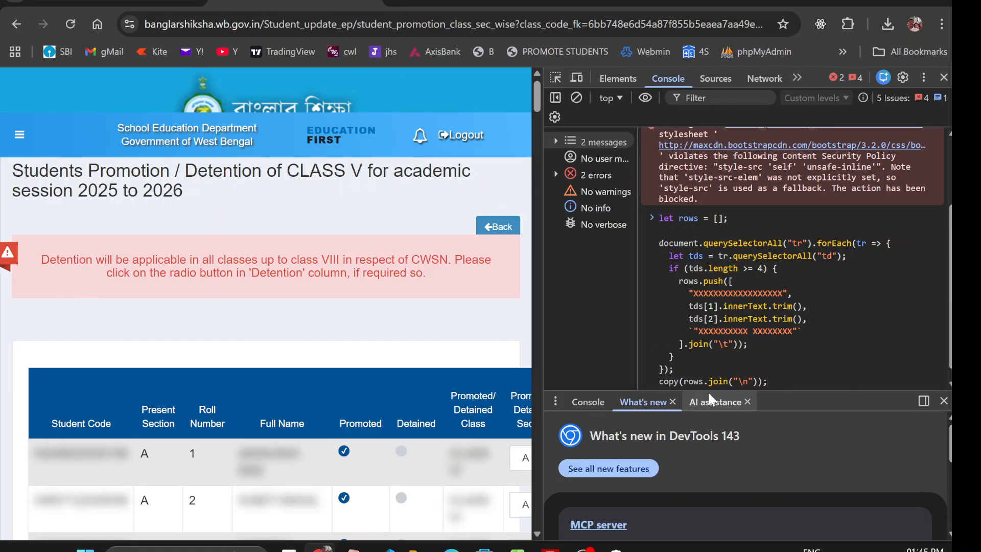
key("Return")
Step: Download the blank Promotion Detention Excel file from the 4schools.in page and open it in Excel
mouse_move(518, 546)
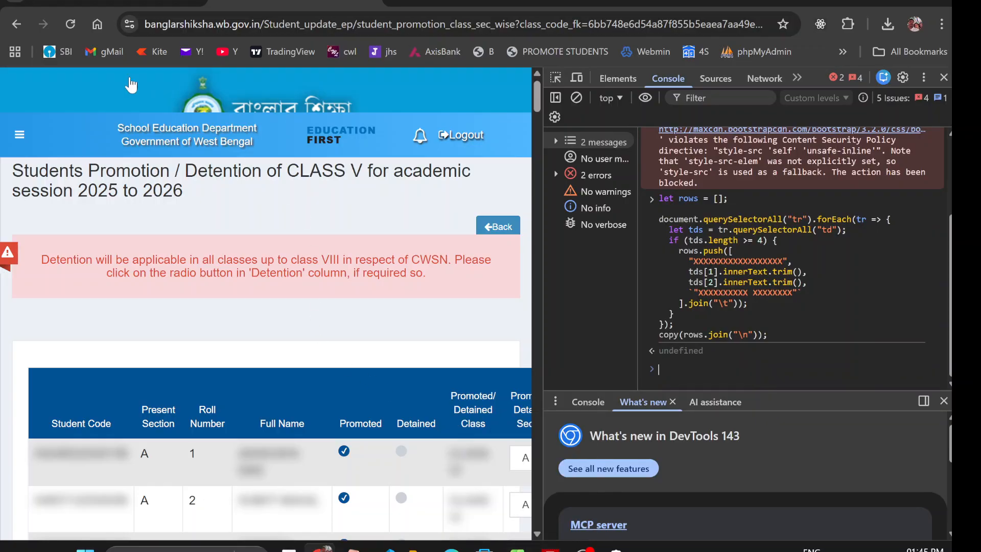
left_click(123, 5)
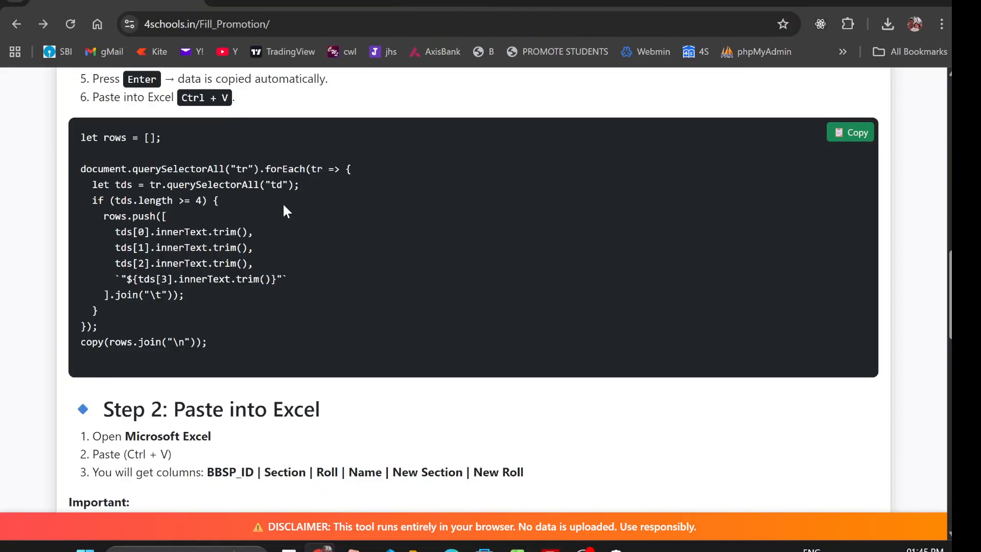
scroll(308, 222, "up", 9)
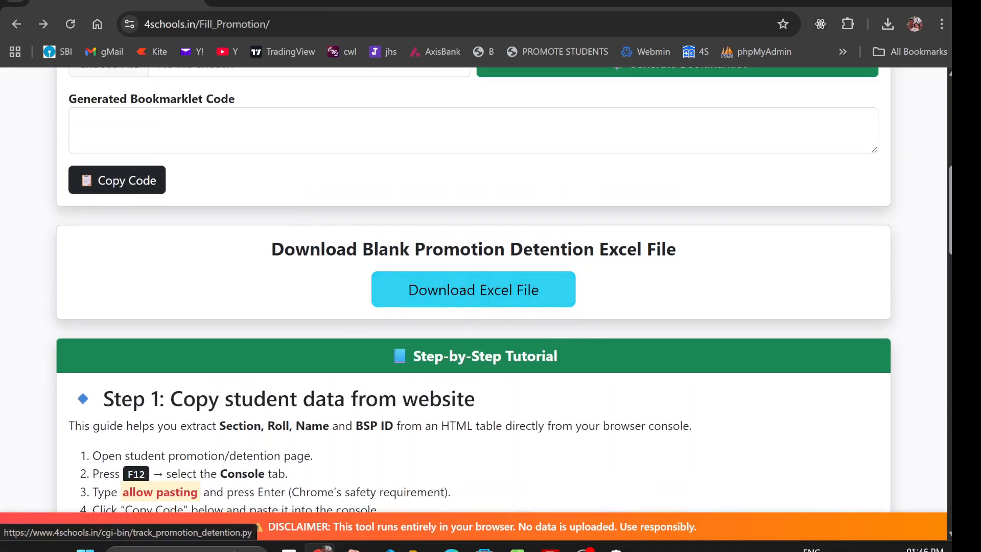
left_click_drag(396, 251, 705, 293)
left_click(543, 301)
left_click(876, 59)
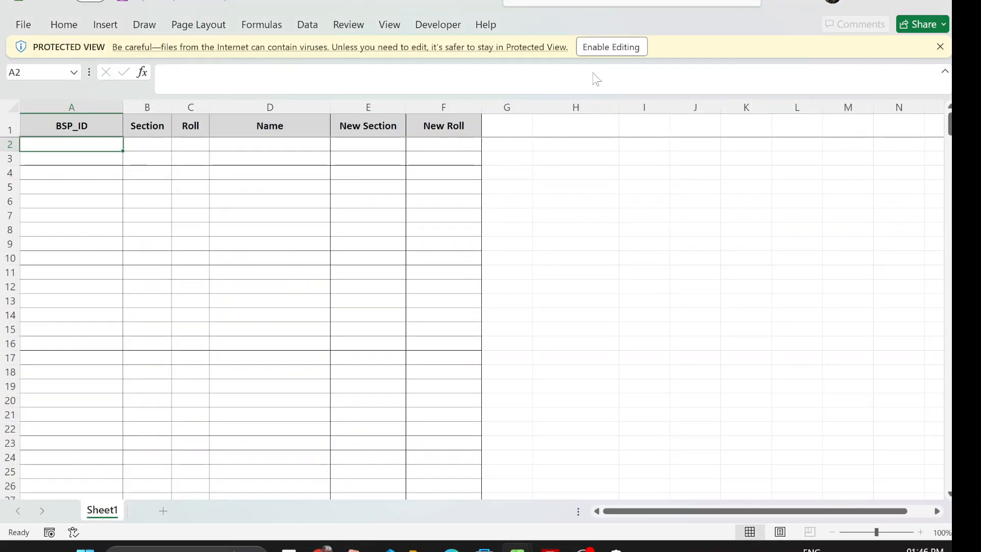
Step: Enable editing in the workbook and paste the copied student data without its source formatting, starting at cell A2
left_click(611, 47)
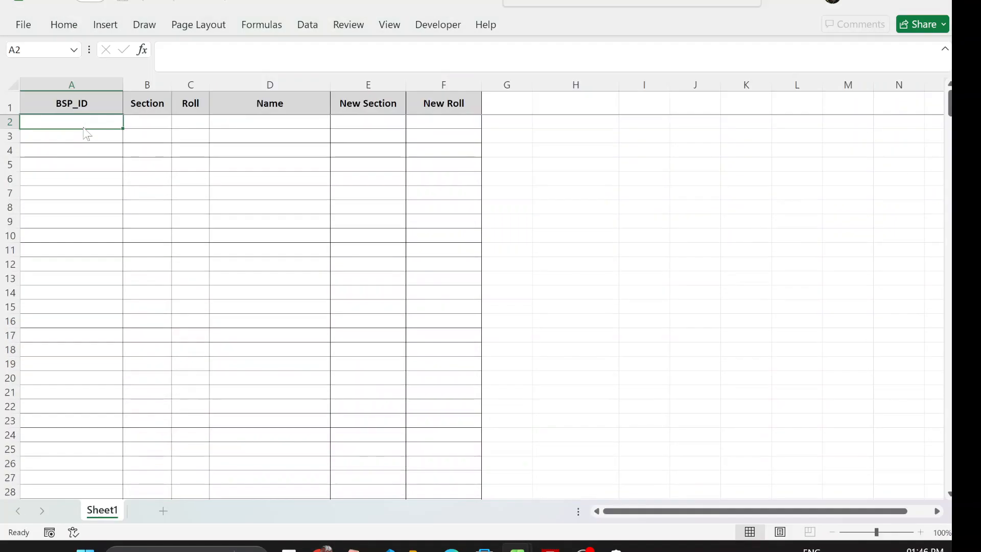
right_click(90, 198)
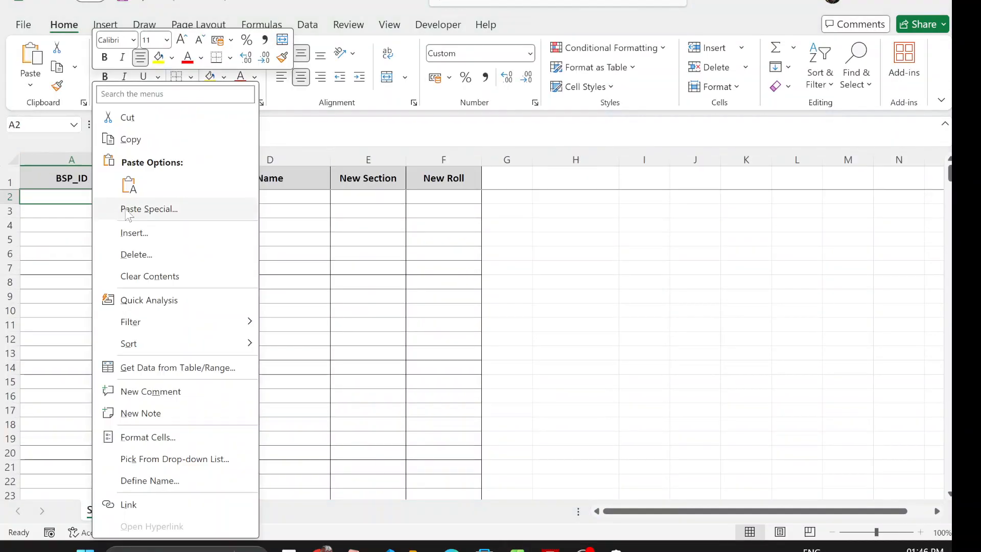
left_click(129, 185)
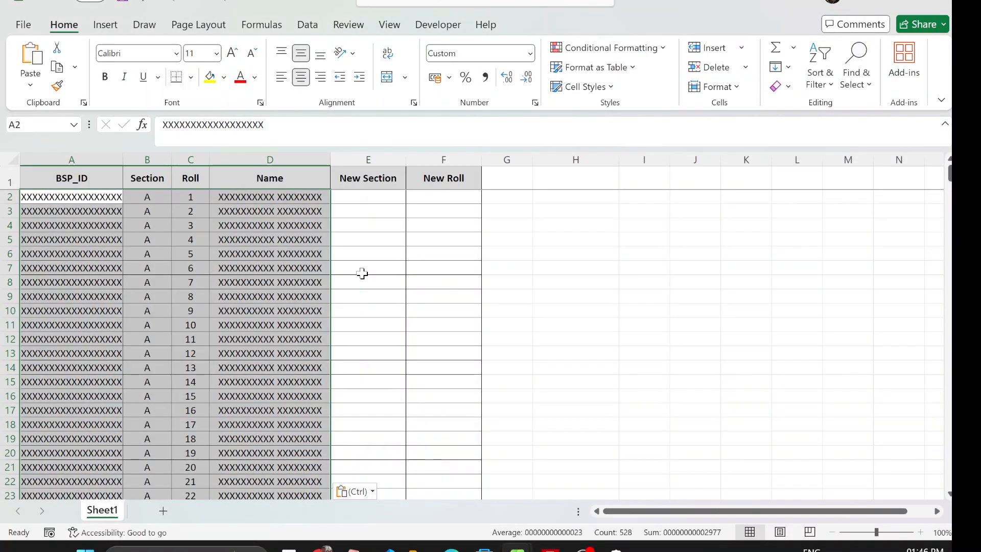
left_click(362, 273)
left_click(87, 199)
key("Down")
key("Down")
left_click_drag(88, 203, 84, 297)
left_click(160, 227)
left_click_drag(89, 199, 85, 463)
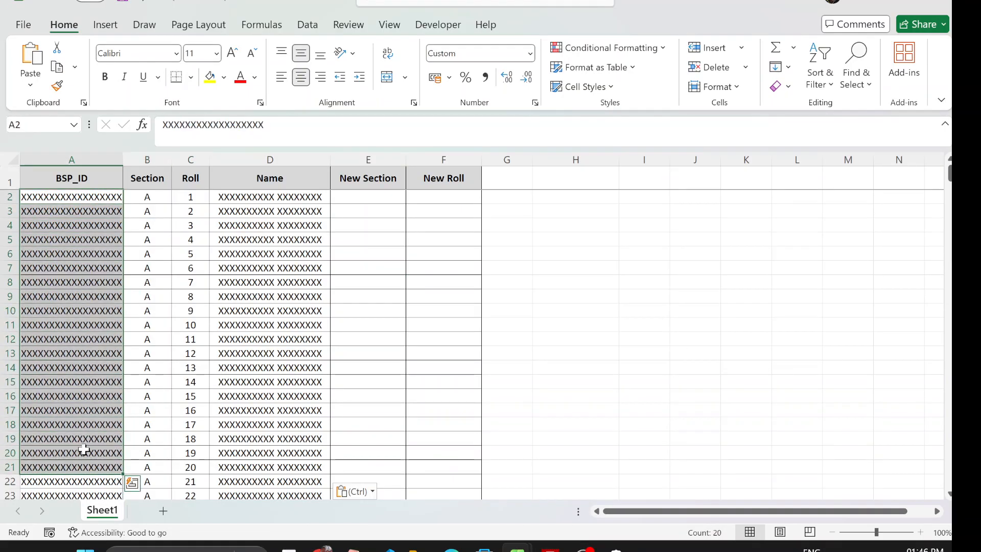
right_click(84, 376)
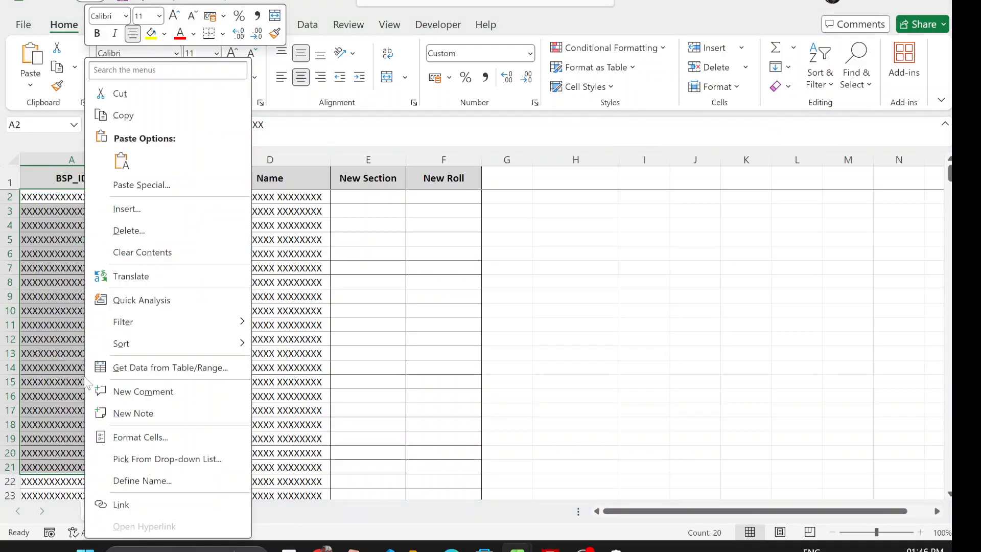
left_click(140, 437)
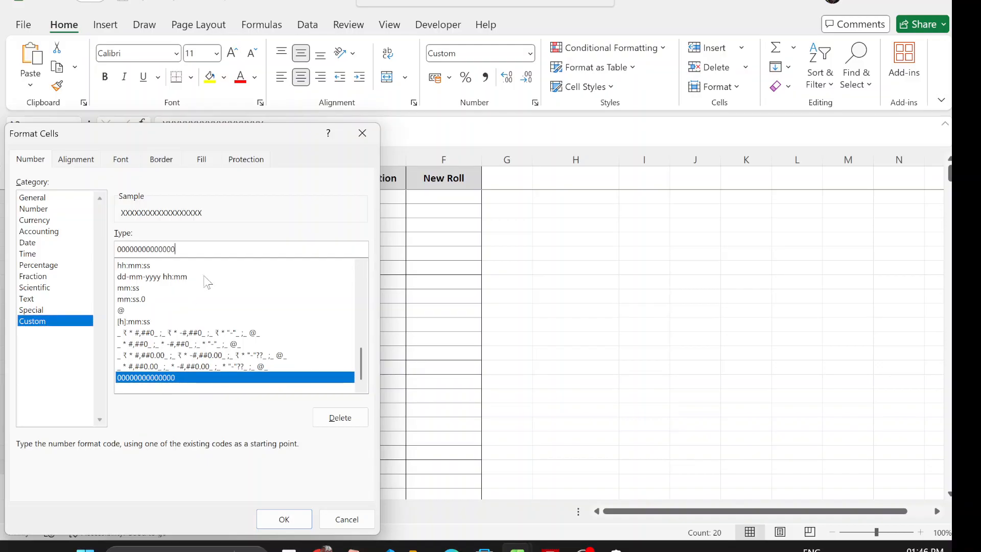
left_click(284, 519)
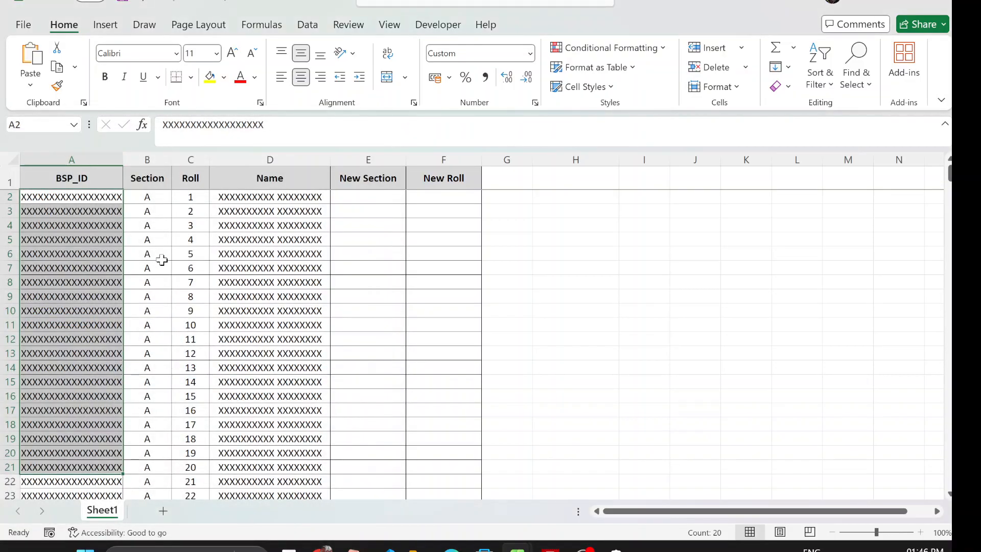
left_click(271, 266)
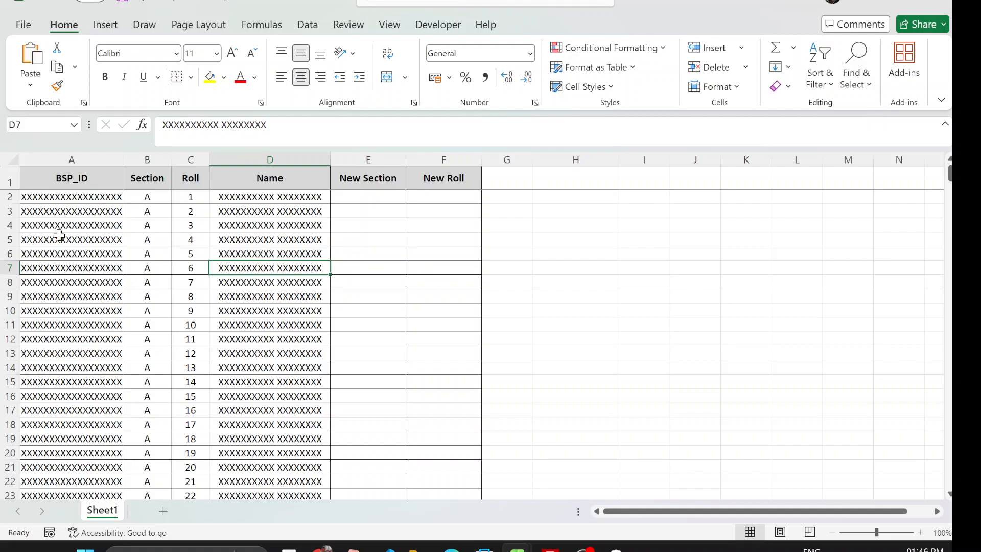
Step: Check the formatted BSP_ID values one by one in cells A2 to A5
left_click(58, 201)
key("Down")
key("Down")
key("Down")
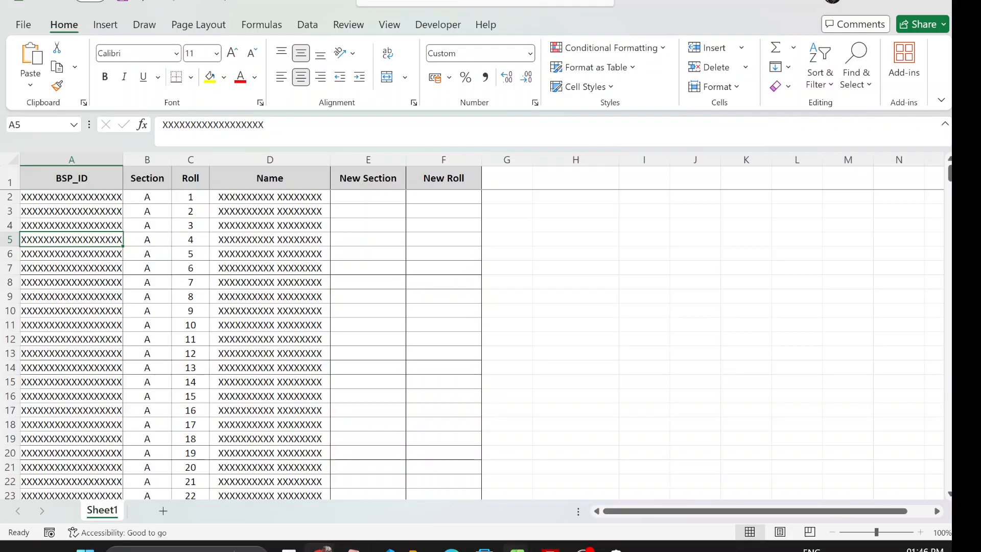
Step: Following Step 1 of the 4schools.in tutorial, try to permit pasting by running ALLOW PASTING in the Class V promotion page's console
left_click(322, 548)
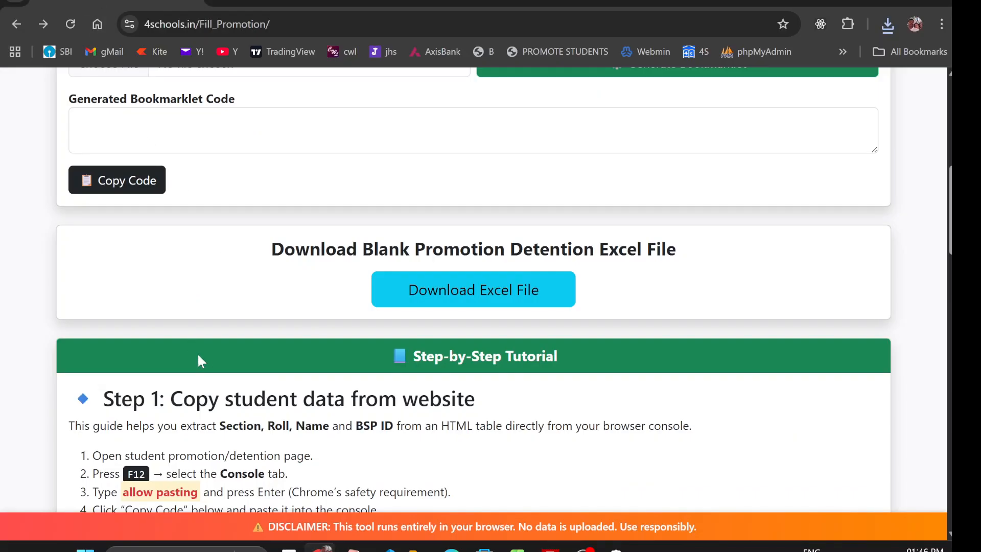
scroll(197, 353, "down", 3)
left_click_drag(123, 343, 198, 342)
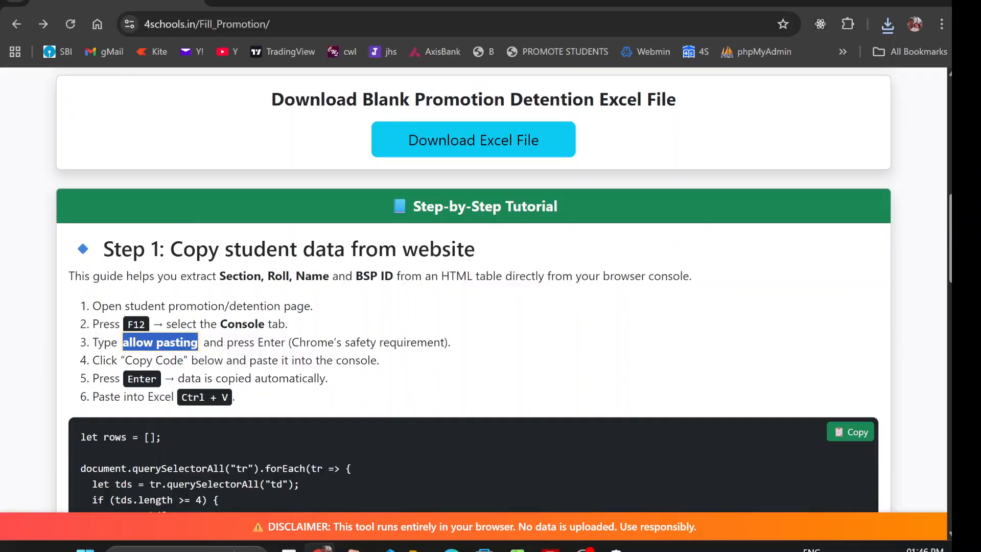
left_click(271, 2)
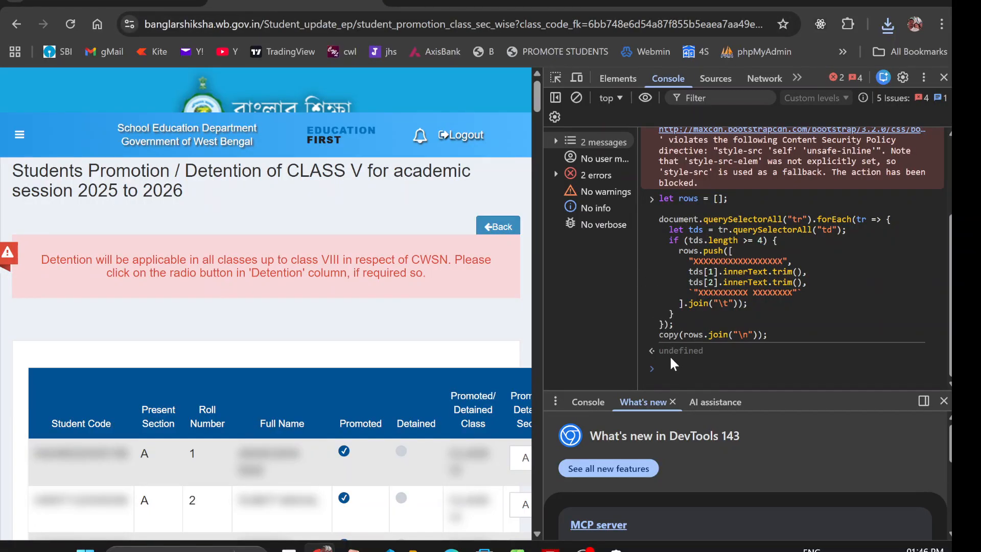
type("ALL")
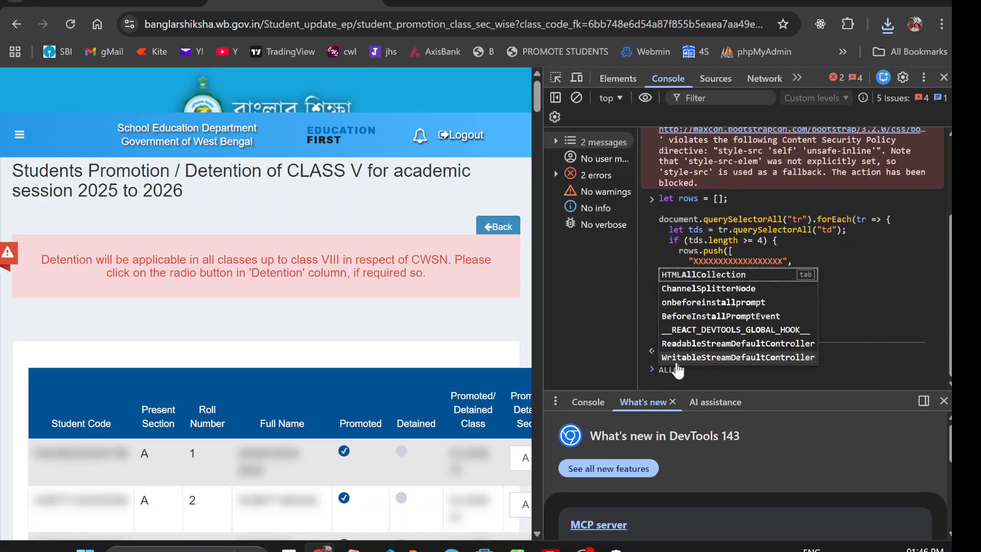
type("OW PAS")
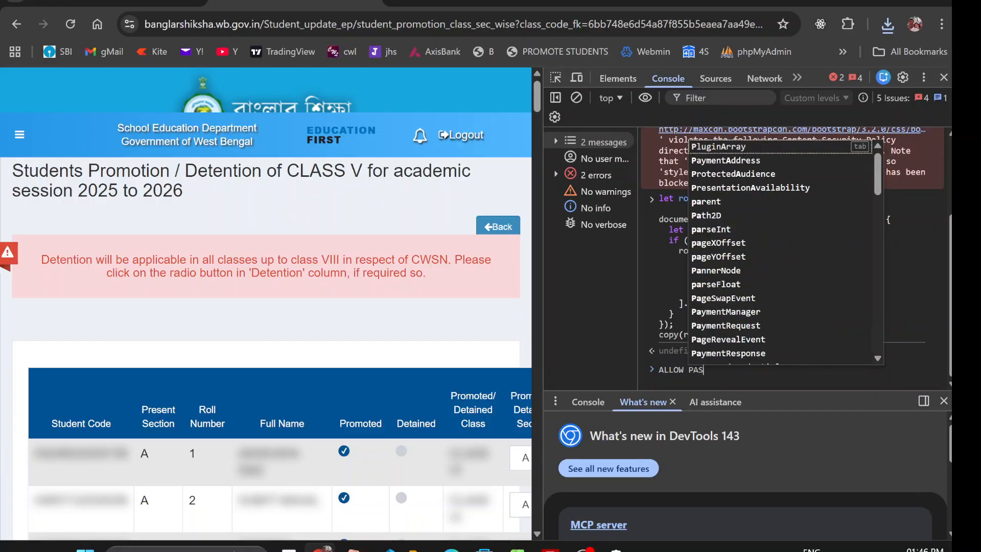
type("TING")
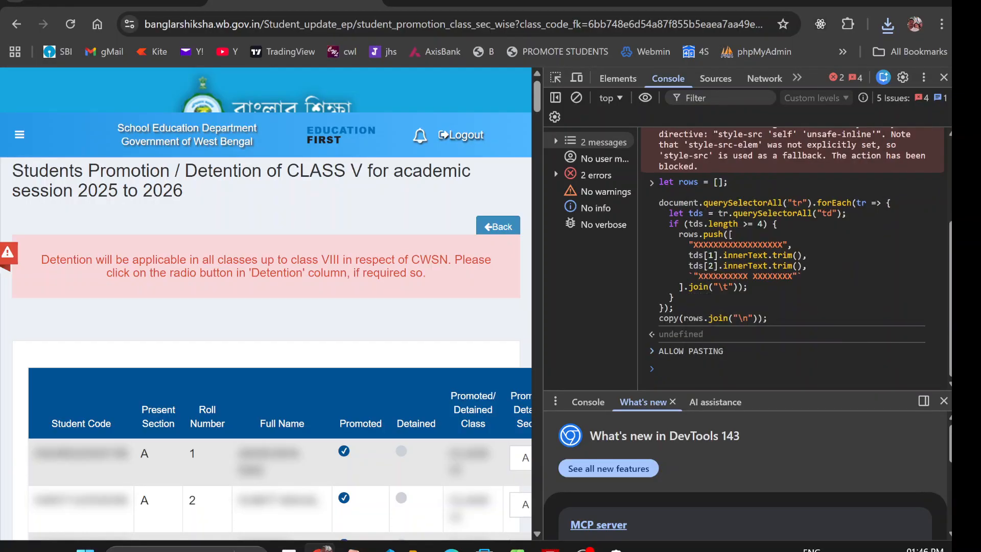
key("Return")
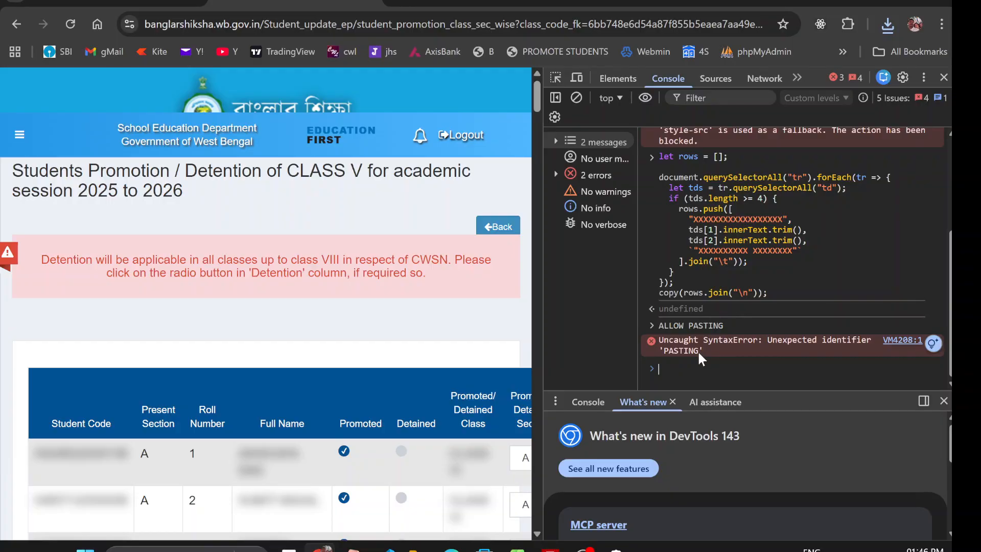
Step: Switch to the other open promotion_detention workbook in Excel and review its New Section and New Roll columns
left_click(118, 1)
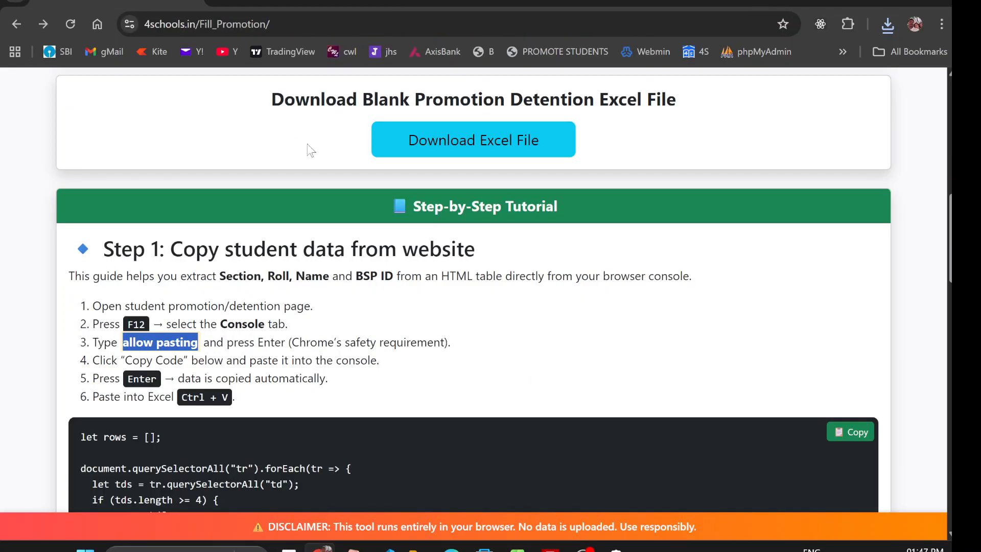
scroll(474, 289, "down", 1)
left_click(517, 548)
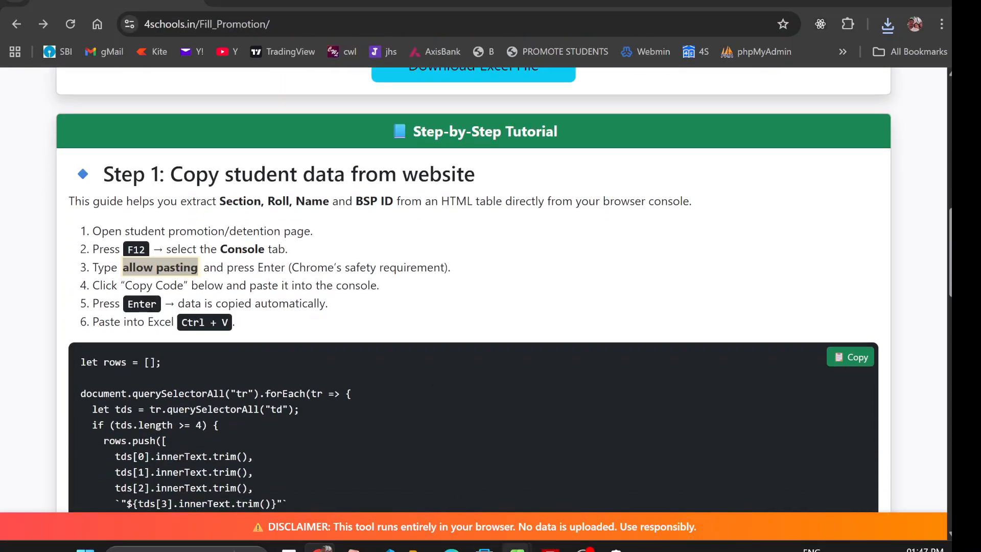
left_click(550, 505)
mouse_move(517, 548)
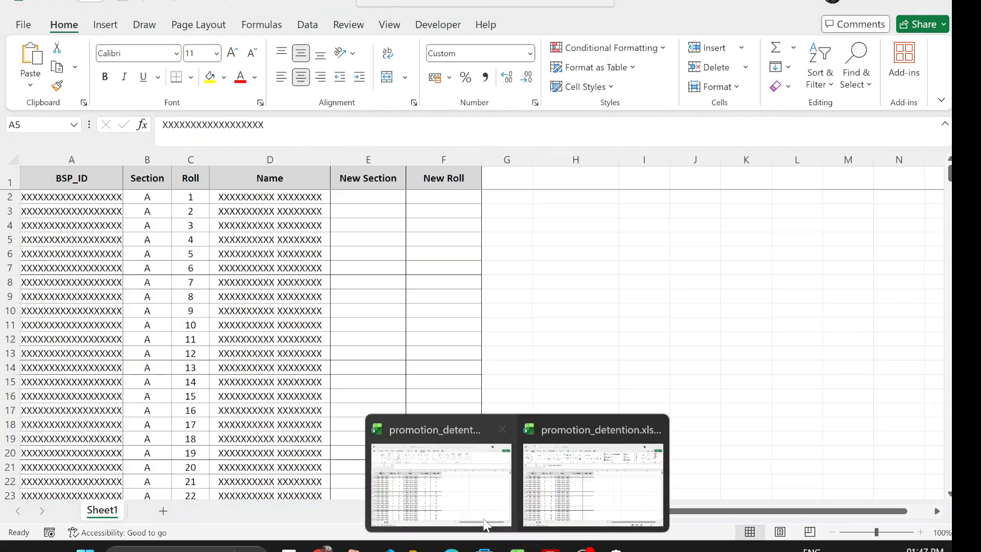
left_click(479, 514)
left_click_drag(368, 199, 418, 493)
left_click(411, 364)
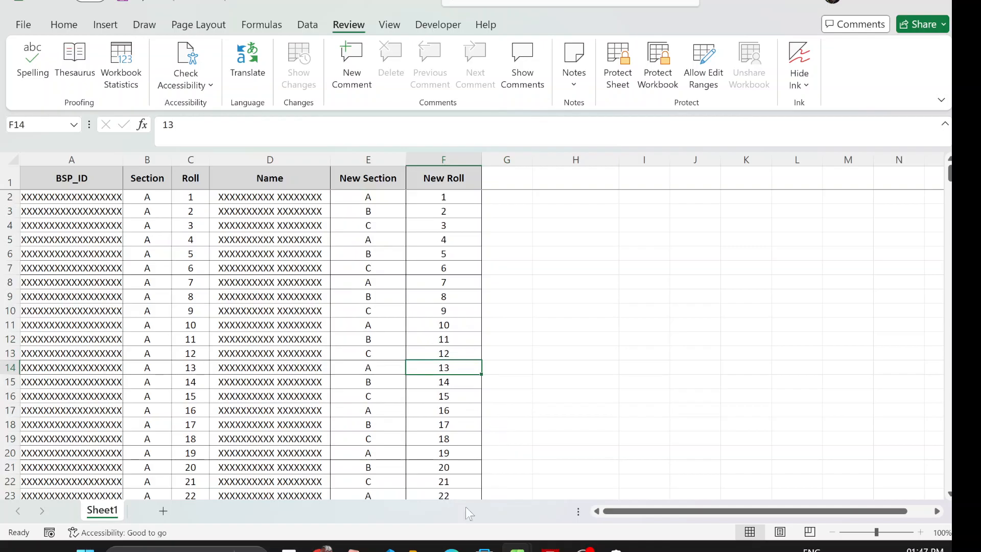
Step: Return to the 4schools.in Fill Promotion page and choose promotion_detention.xlsx from the Desktop for the Promotion Bookmarklet Generator Tool
mouse_move(322, 548)
left_click(314, 506)
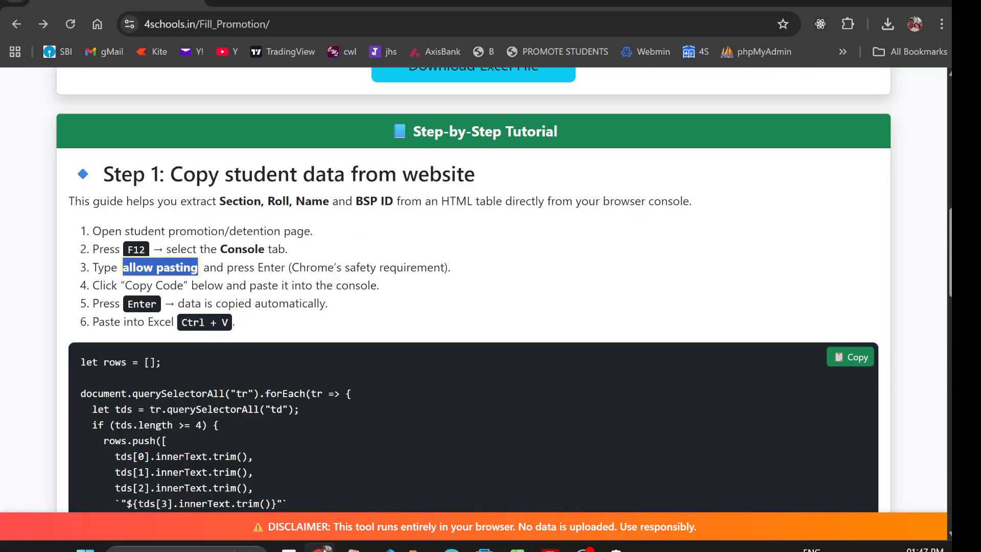
scroll(322, 229, "up", 3)
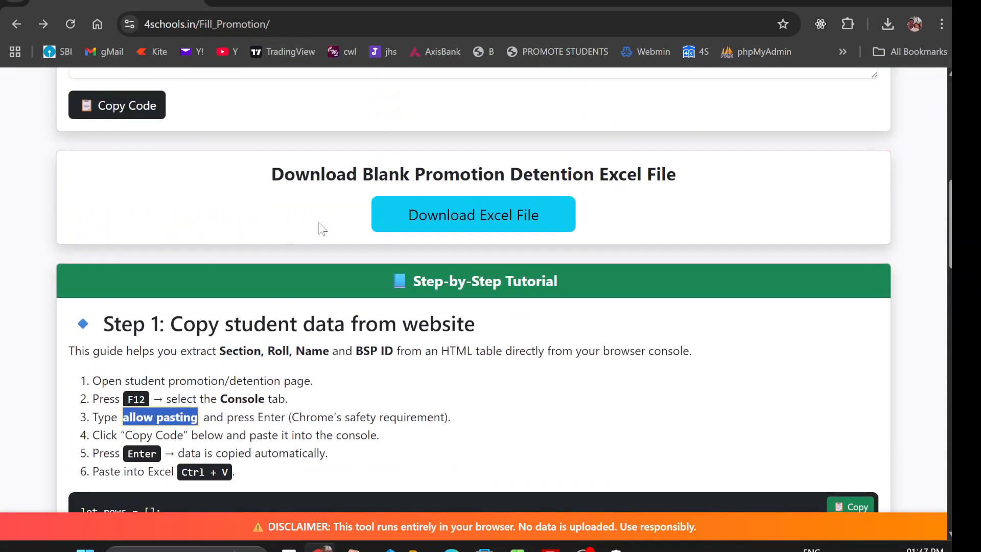
scroll(322, 229, "up", 4)
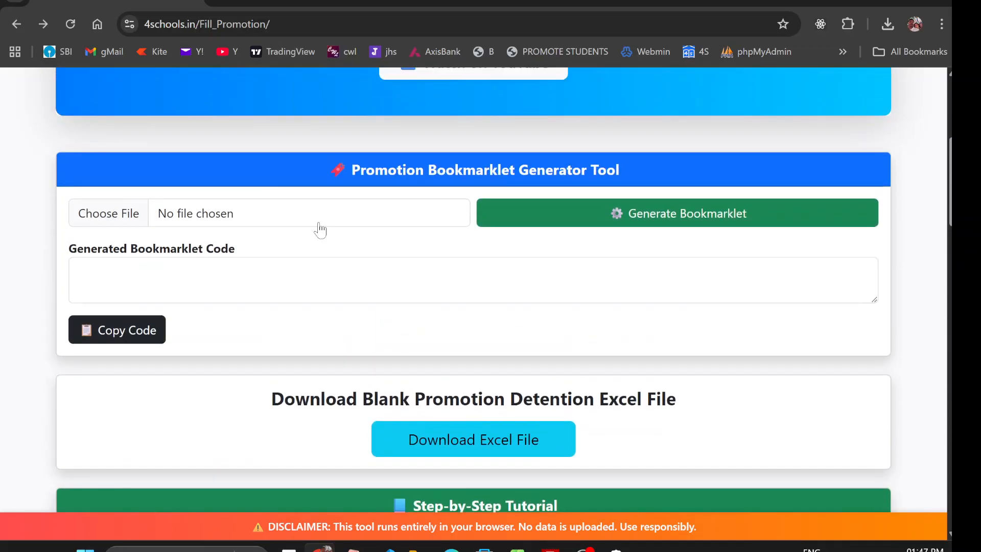
left_click(102, 214)
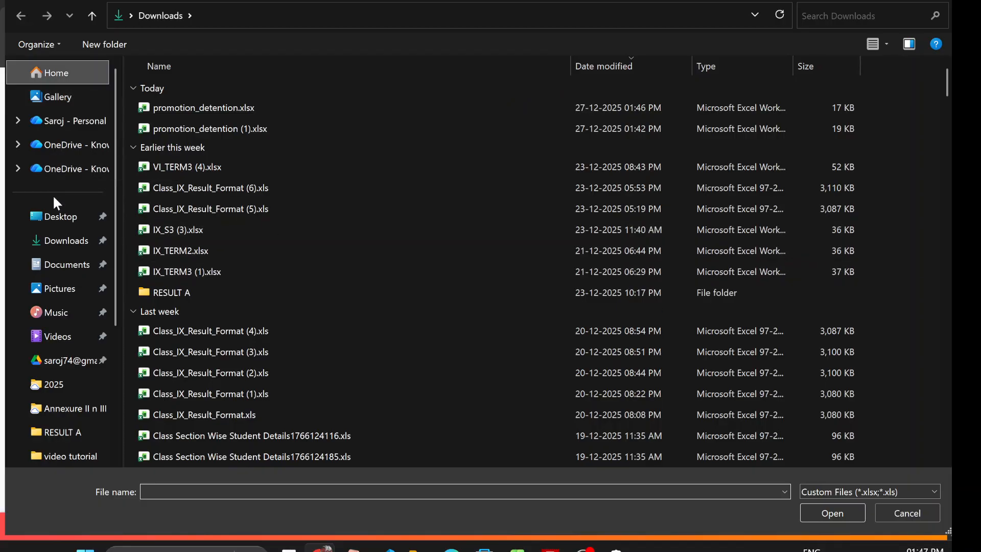
left_click(59, 216)
double_click(191, 94)
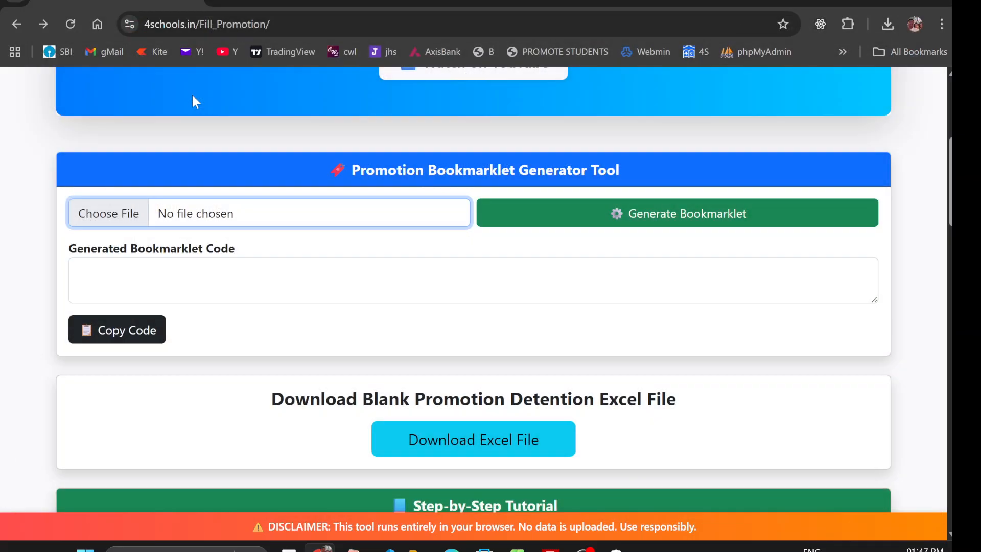
Step: Generate the bookmarklet code from the chosen workbook and copy it
left_click(631, 224)
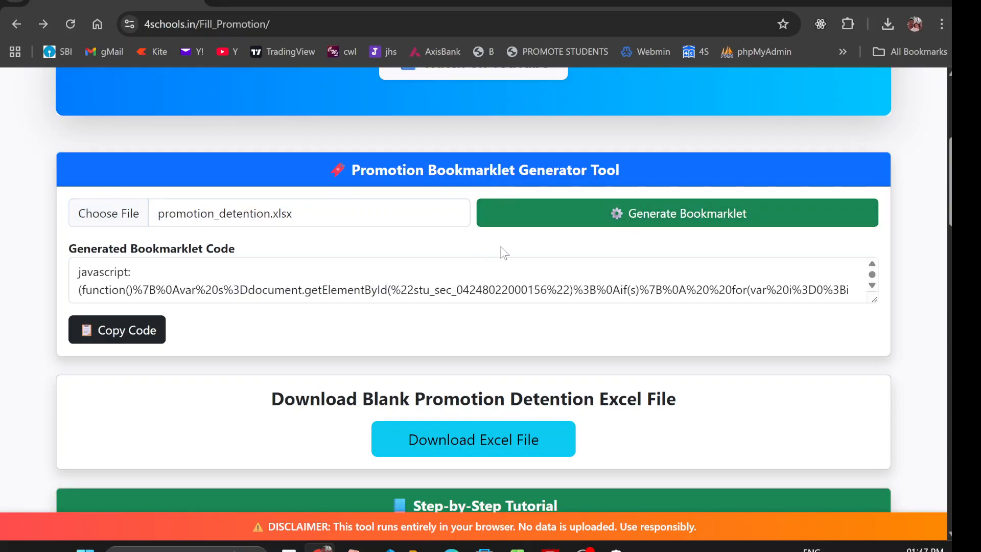
left_click(140, 330)
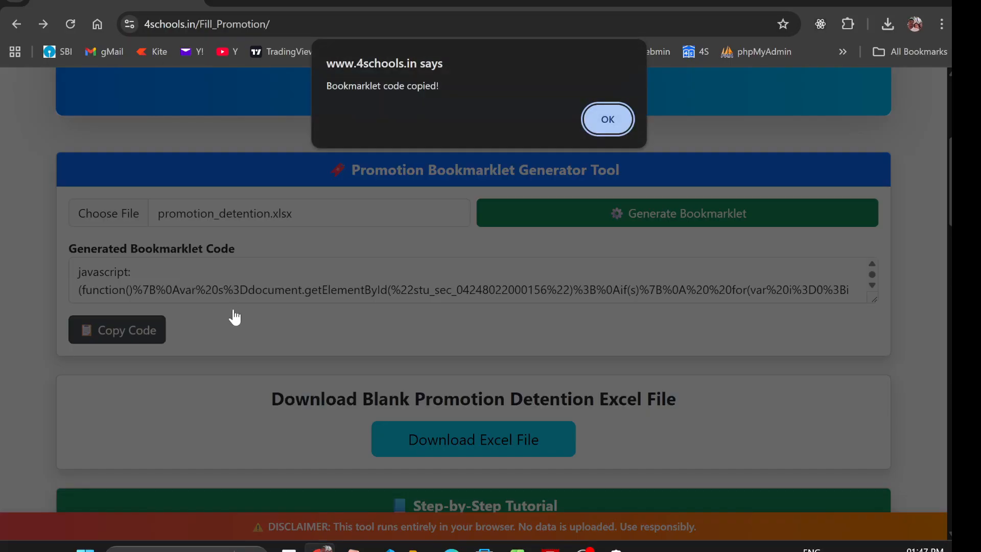
left_click(591, 127)
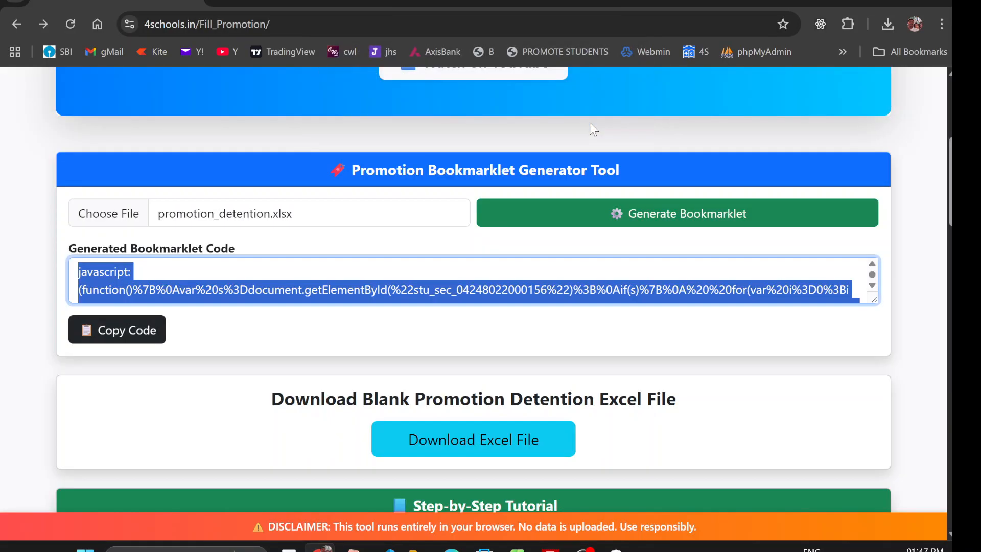
Step: Edit the PROMOTE STUDENTS bookmark, replace its URL with the copied bookmarklet code and save it
right_click(533, 47)
left_click(593, 161)
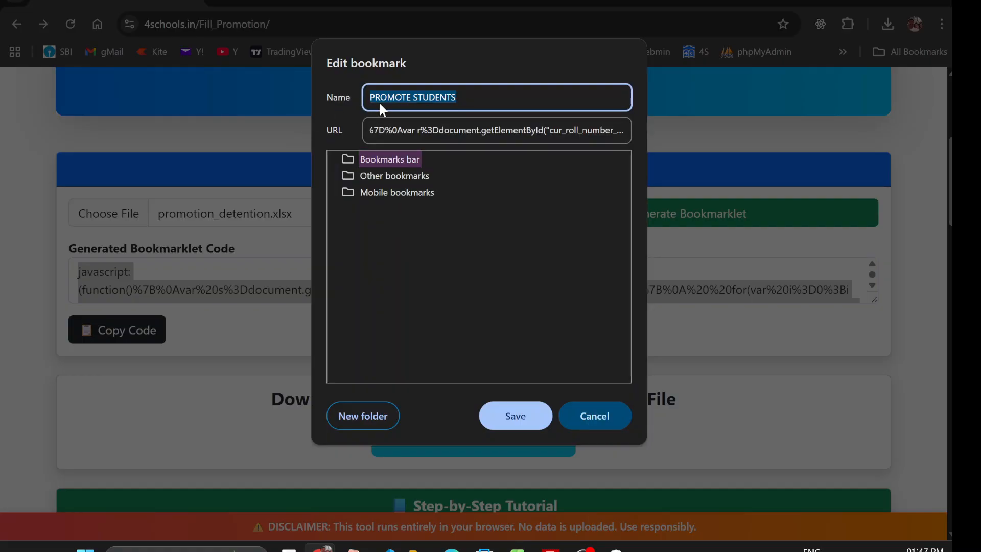
left_click_drag(456, 98, 368, 97)
left_click(433, 97)
left_click(434, 130)
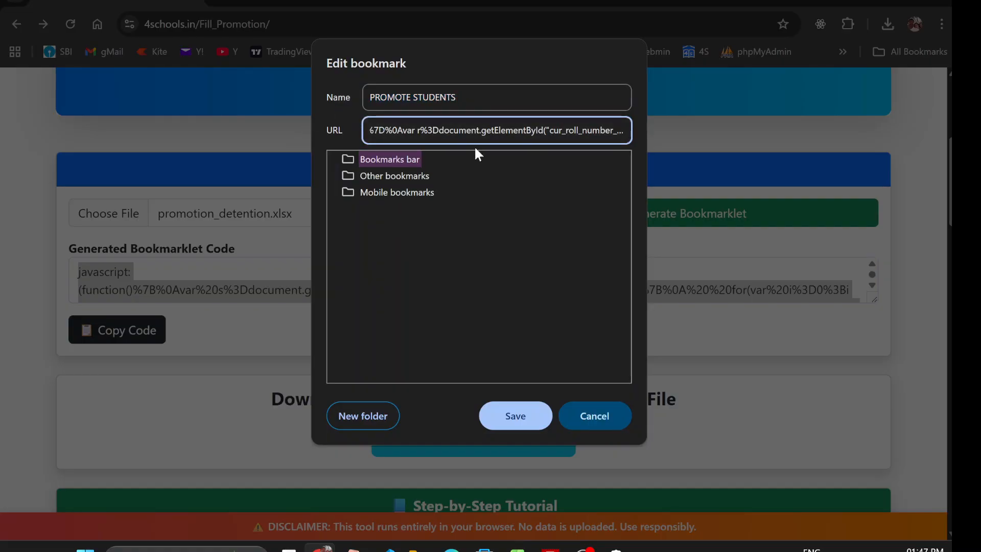
key("ctrl+a")
key("BackSpace")
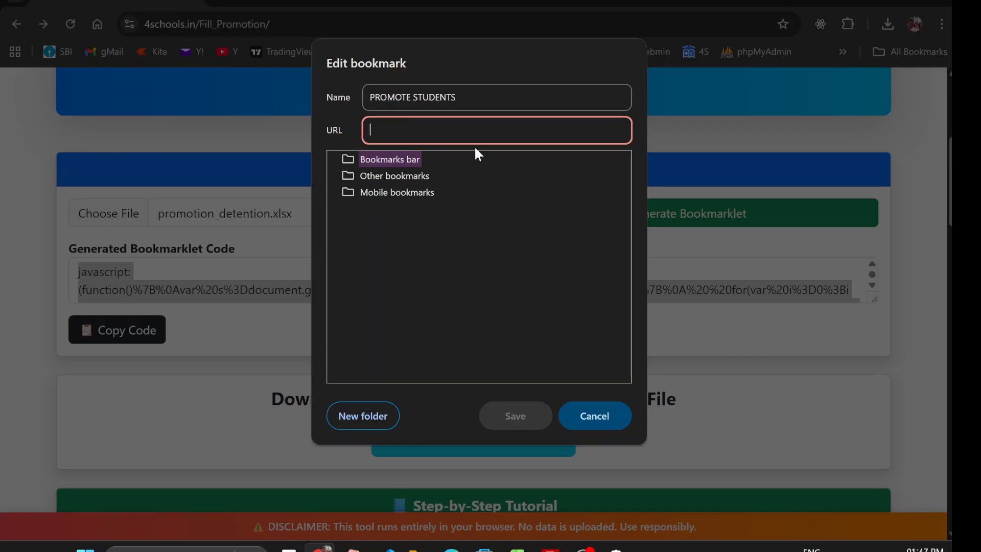
key("ctrl+v")
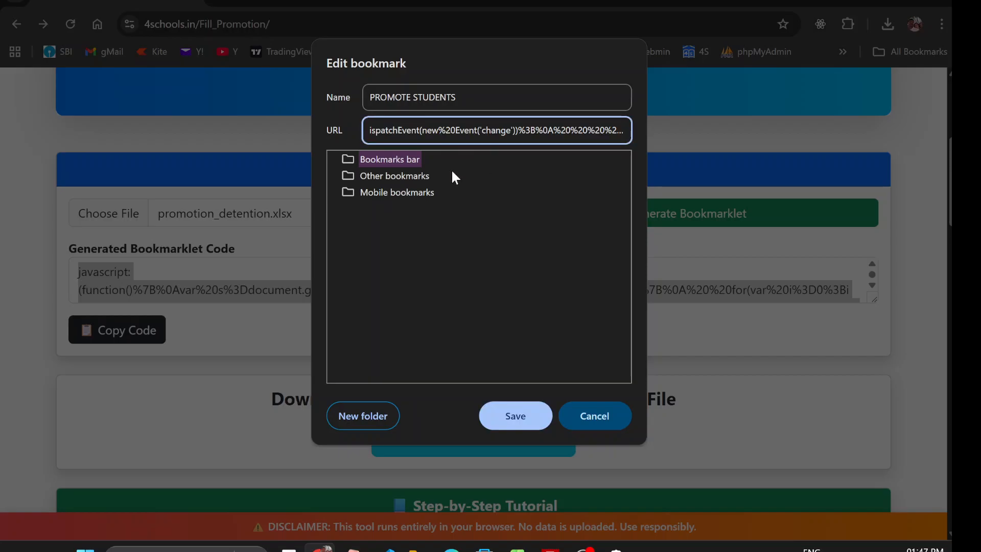
left_click(513, 416)
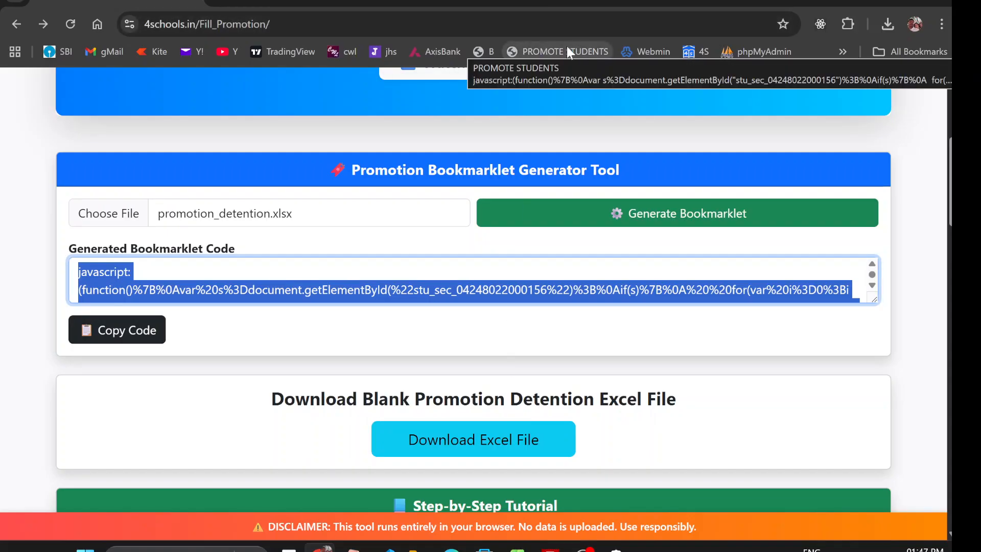
Step: Close the developer tools on the Class V promotion page and run the PROMOTE STUDENTS bookmarklet there
left_click(318, 2)
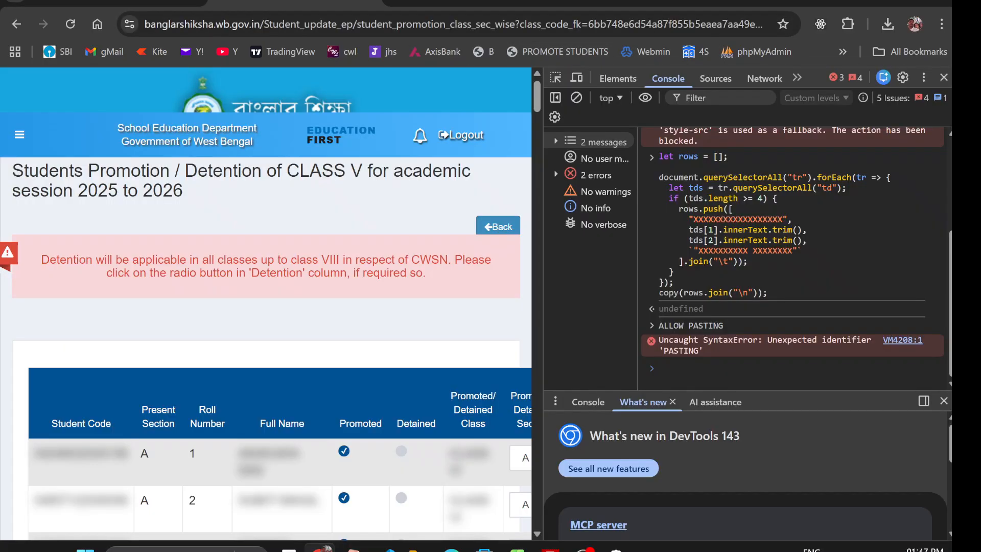
left_click(943, 76)
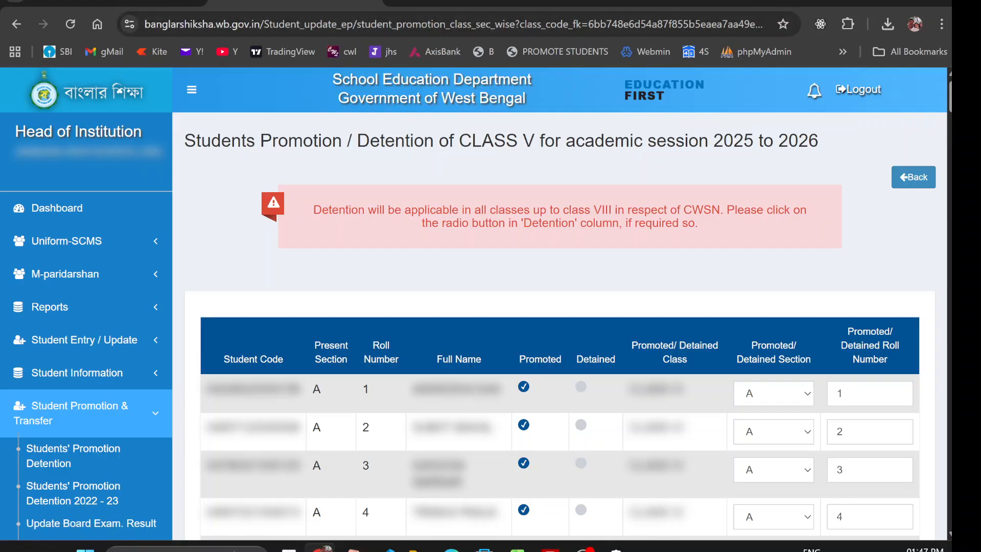
left_click(539, 49)
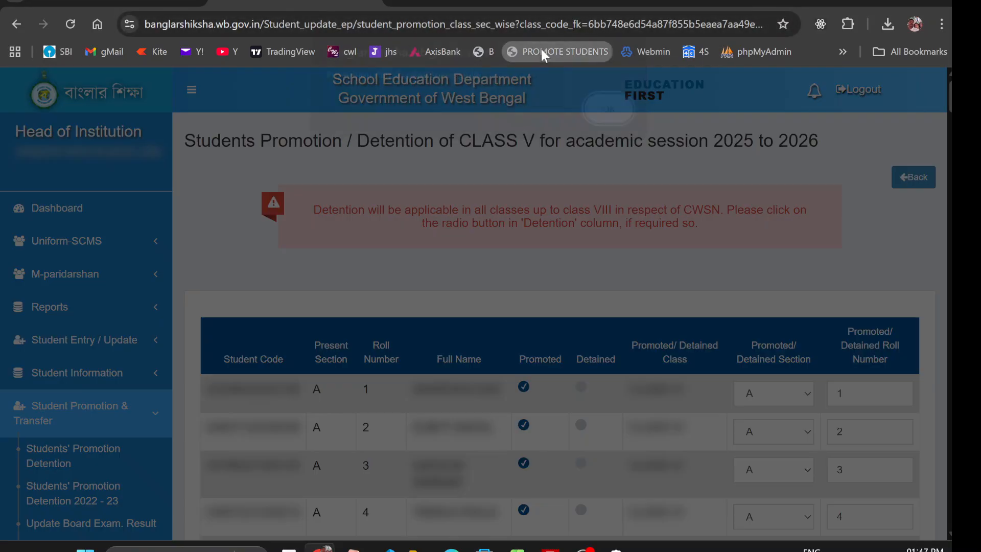
left_click(607, 119)
Step: Examine the promoted section and roll number of each student in the Class V promotion table
scroll(785, 233, "down", 4)
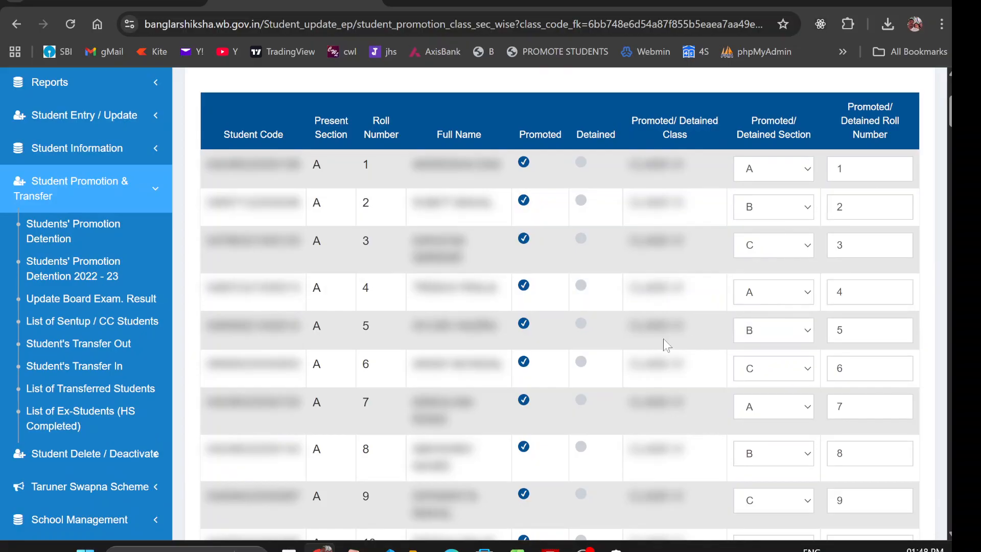
scroll(787, 332, "down", 15)
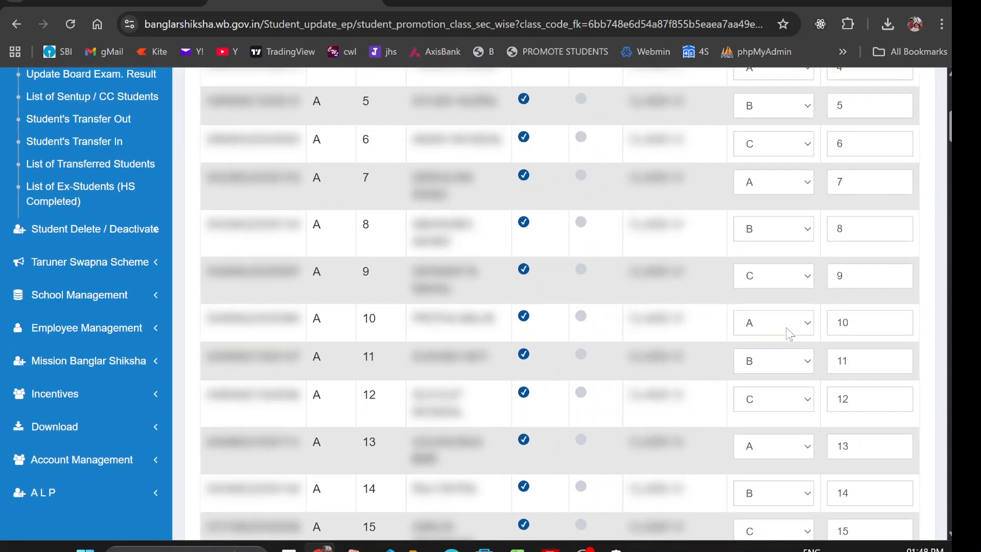
scroll(789, 333, "down", 9)
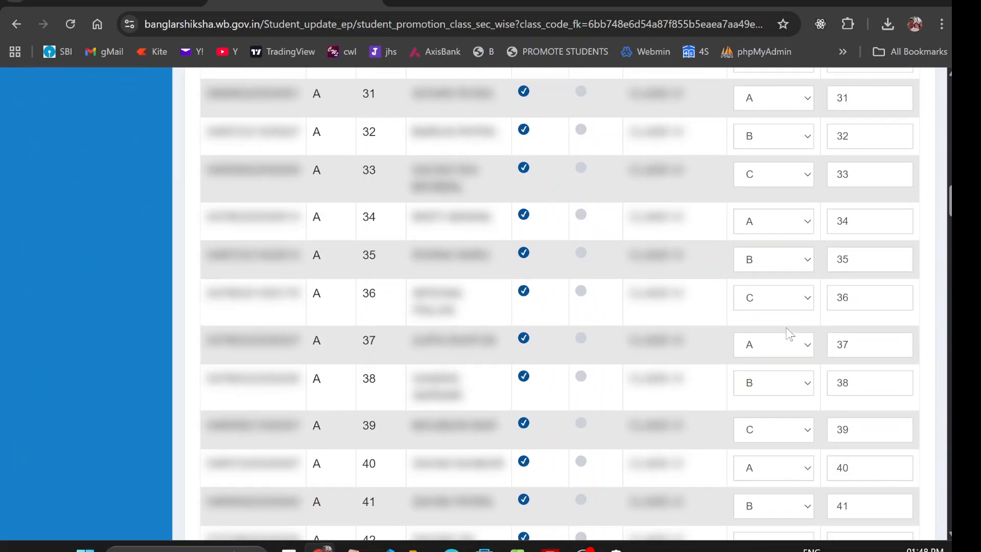
scroll(789, 332, "up", 10)
scroll(797, 340, "down", 11)
scroll(809, 345, "up", 20)
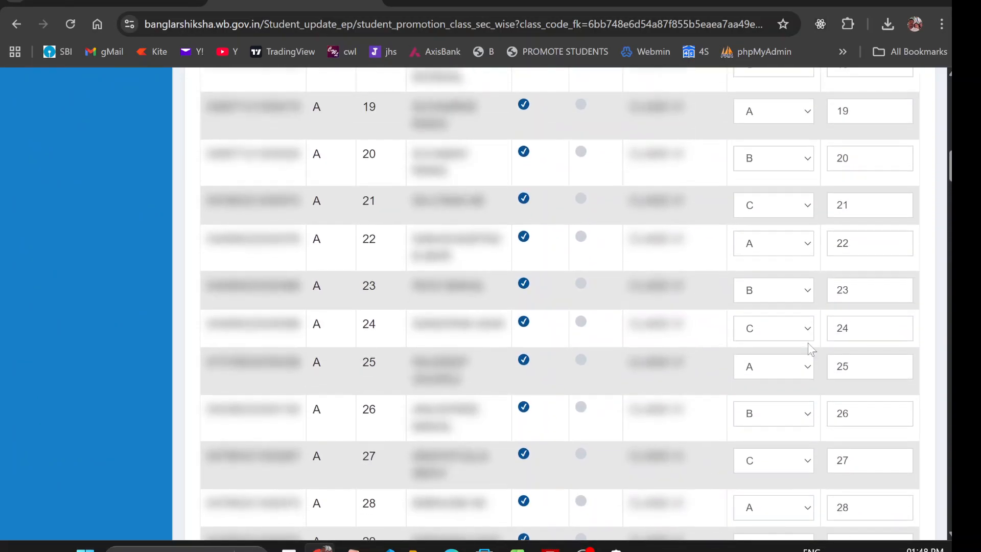
scroll(688, 330, "down", 15)
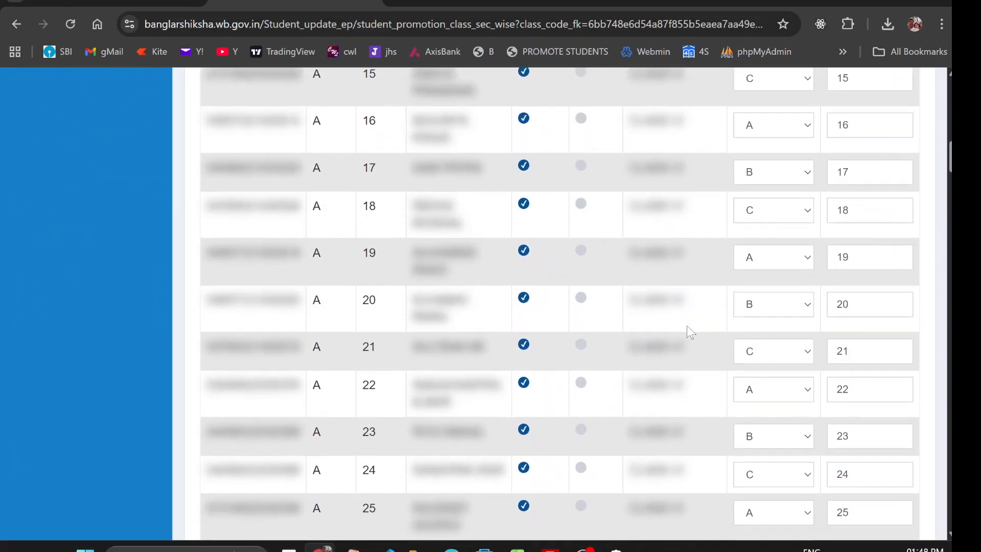
left_click_drag(949, 172, 892, 92)
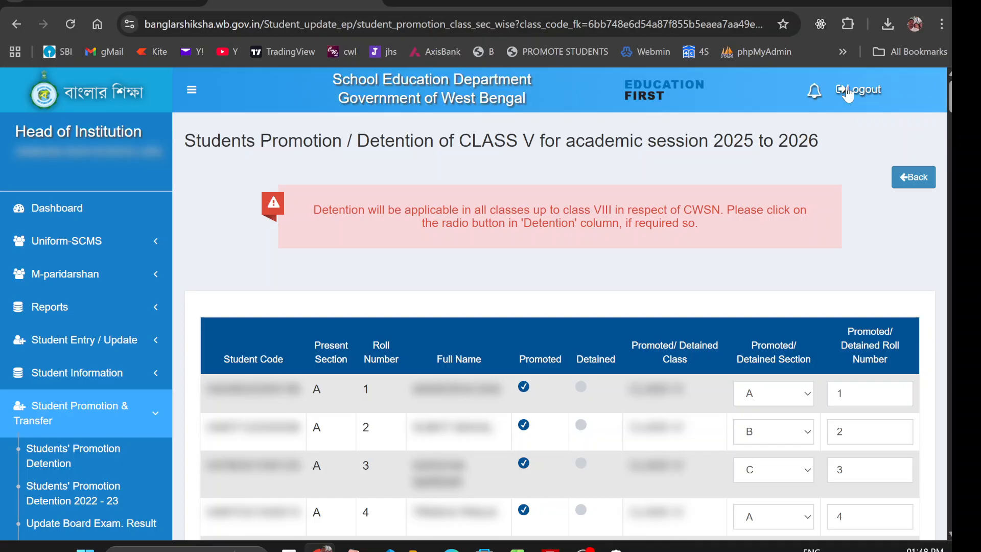
scroll(425, 233, "down", 3)
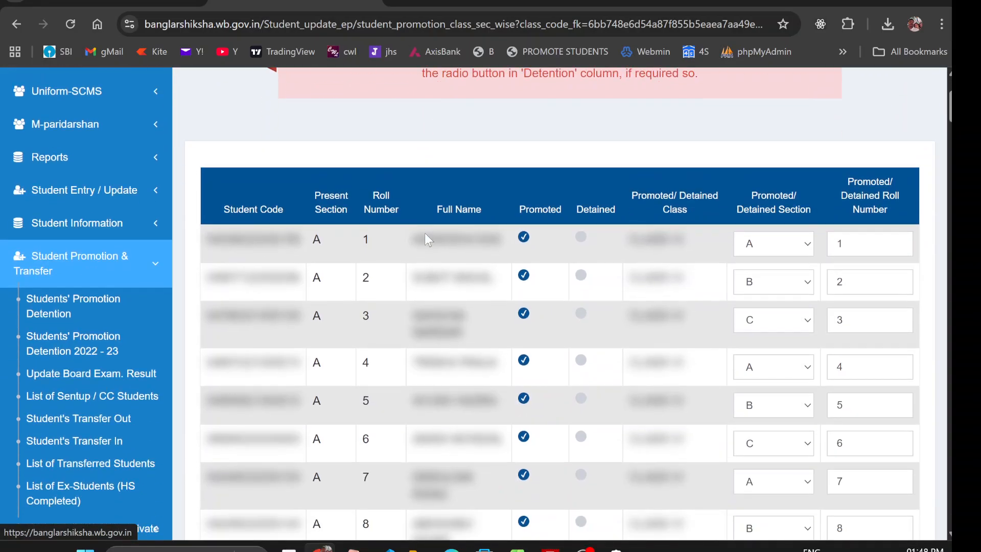